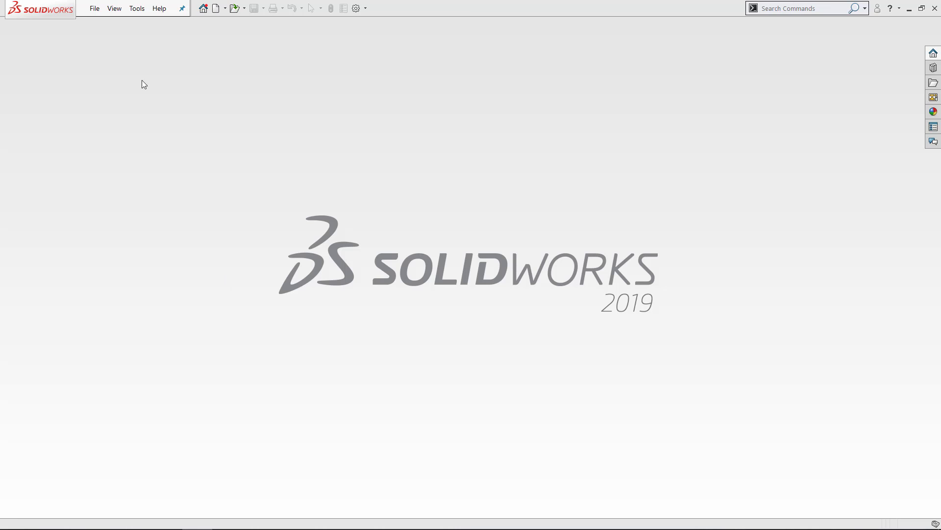
- Start a new document from the Drawing template
{"action": "left_click", "coordinate": [94, 10]}
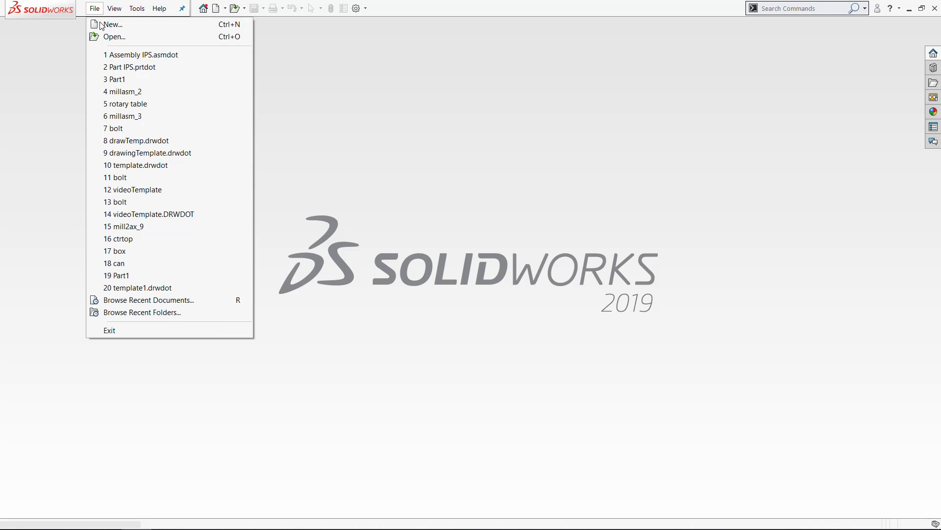
{"action": "left_click", "coordinate": [103, 25]}
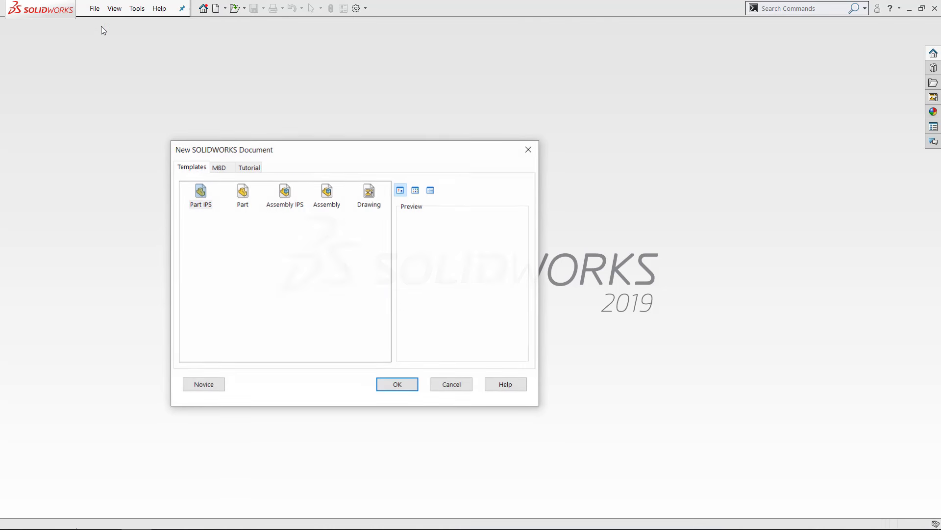
{"action": "left_click", "coordinate": [370, 193]}
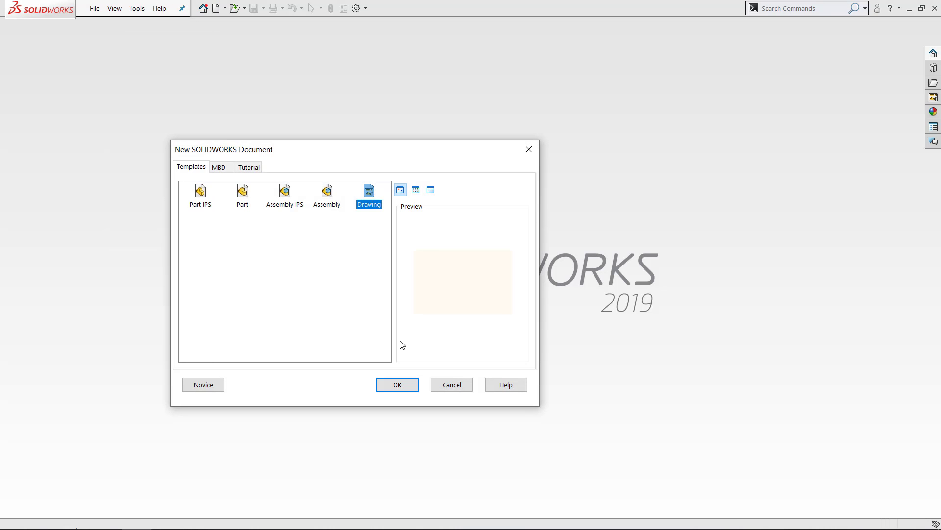
{"action": "left_click", "coordinate": [395, 388]}
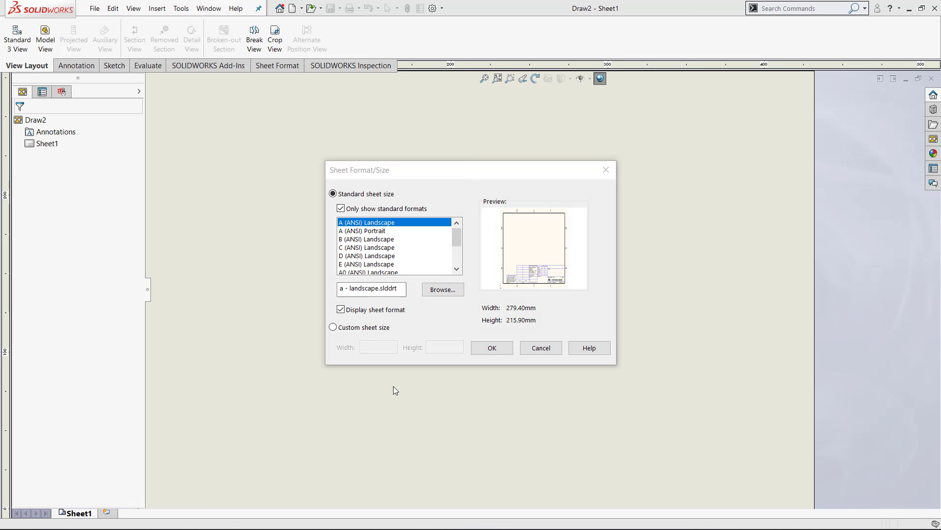
- Preview the A Portrait, B, C and D sheet sizes, then select A (ANSI) Landscape
{"action": "left_click", "coordinate": [400, 180]}
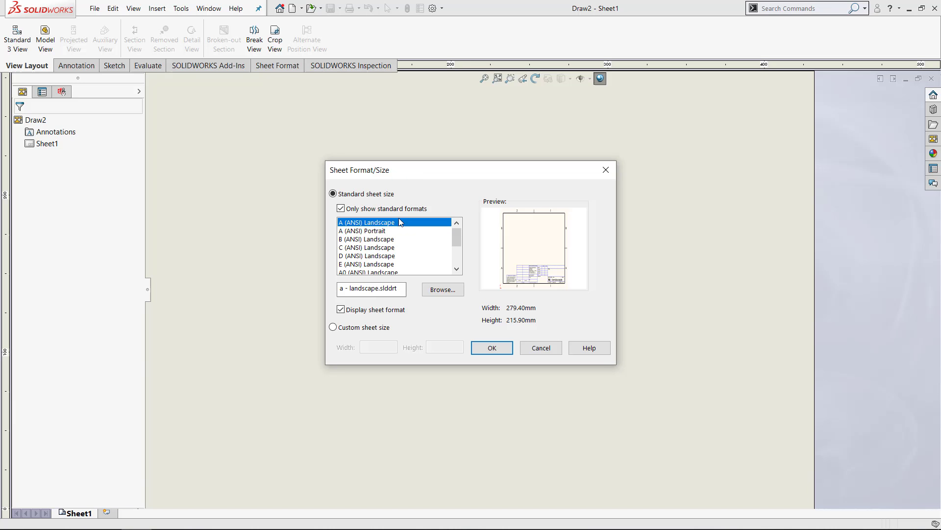
{"action": "left_click", "coordinate": [358, 231]}
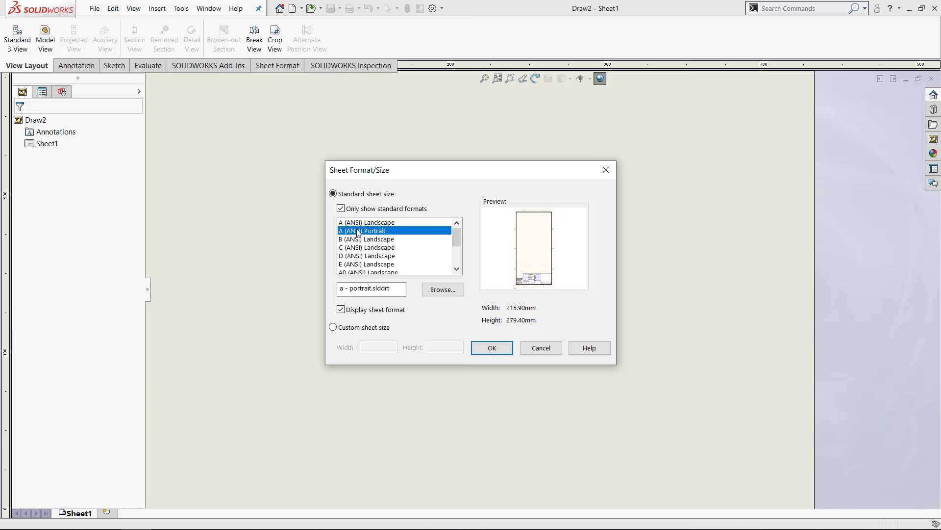
{"action": "key", "text": "Down"}
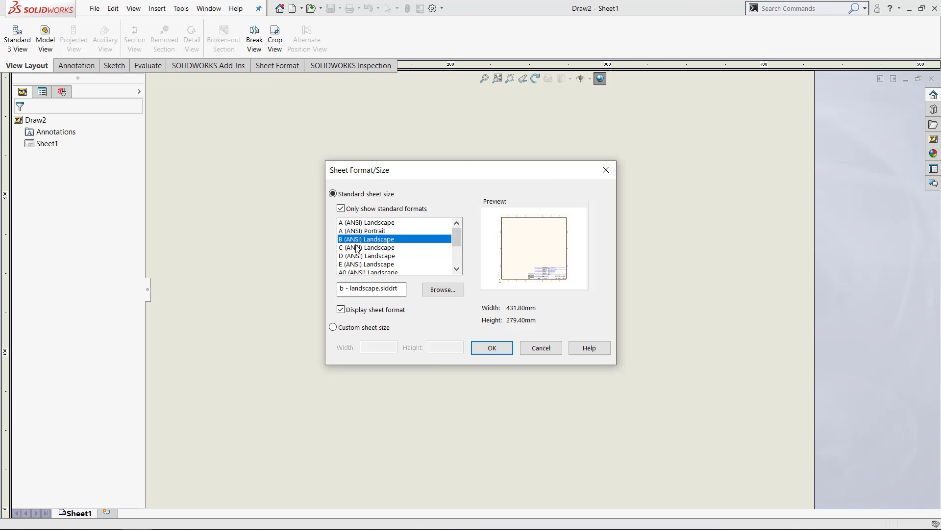
{"action": "left_click", "coordinate": [358, 255]}
{"action": "scroll", "coordinate": [360, 257], "scroll_direction": "down", "scroll_amount": 1}
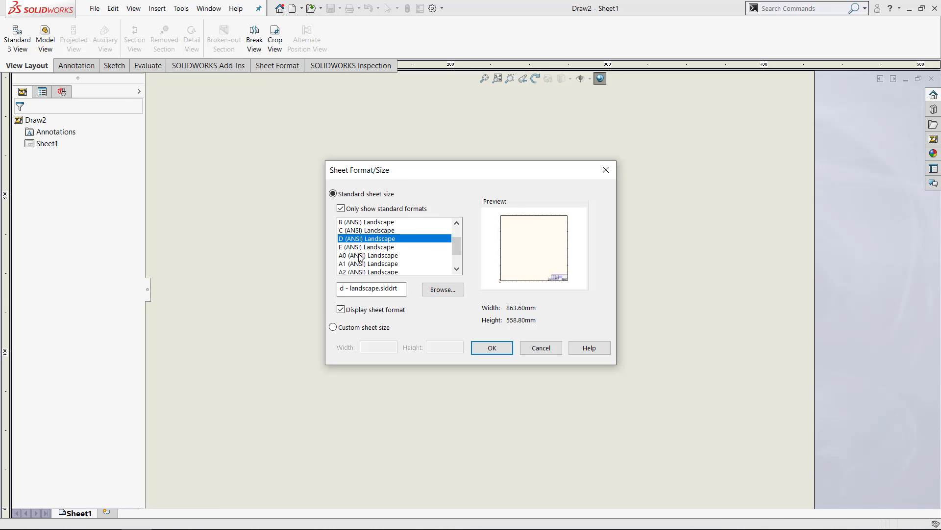
{"action": "scroll", "coordinate": [360, 257], "scroll_direction": "down", "scroll_amount": 1}
{"action": "scroll", "coordinate": [360, 257], "scroll_direction": "up", "scroll_amount": 3}
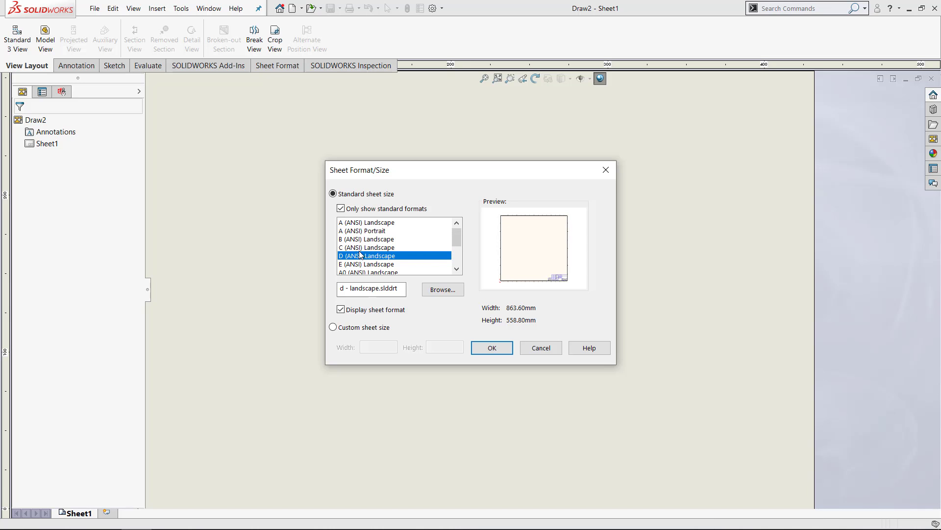
{"action": "left_click", "coordinate": [359, 249]}
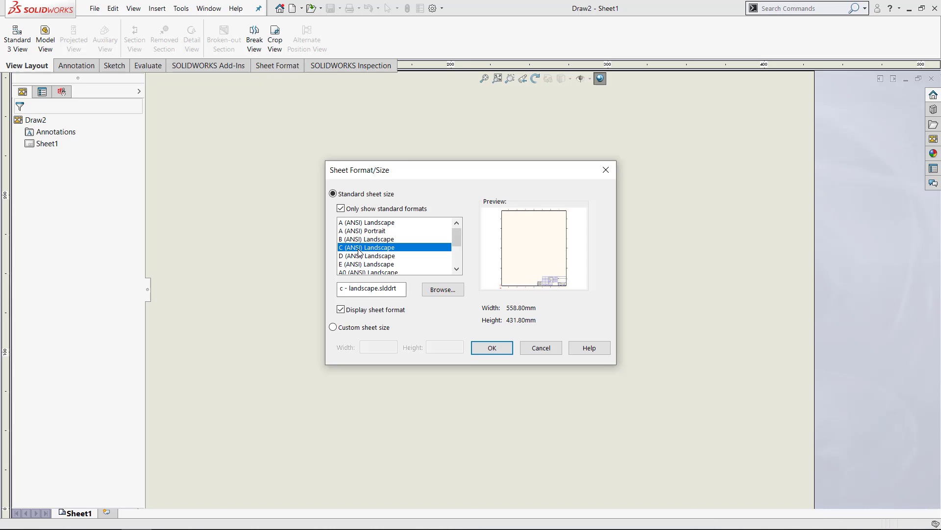
{"action": "left_click", "coordinate": [361, 240]}
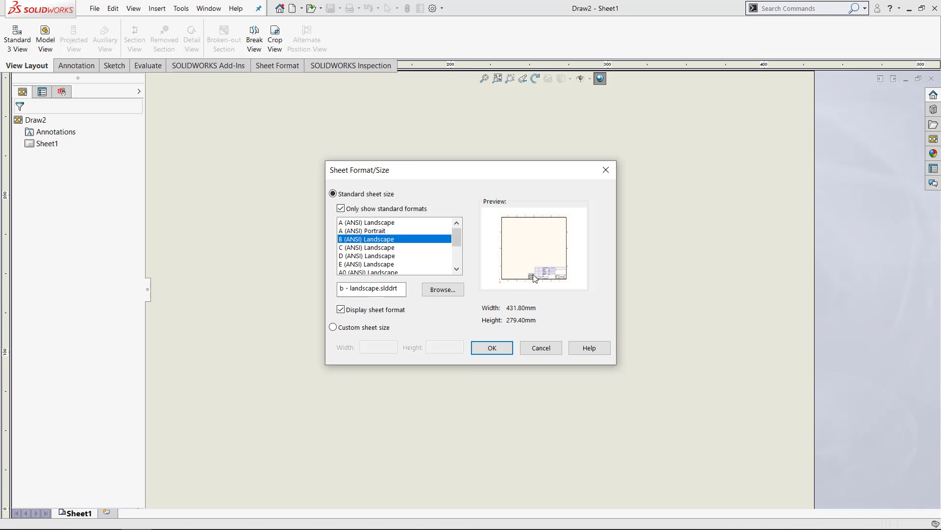
{"action": "left_click", "coordinate": [414, 223]}
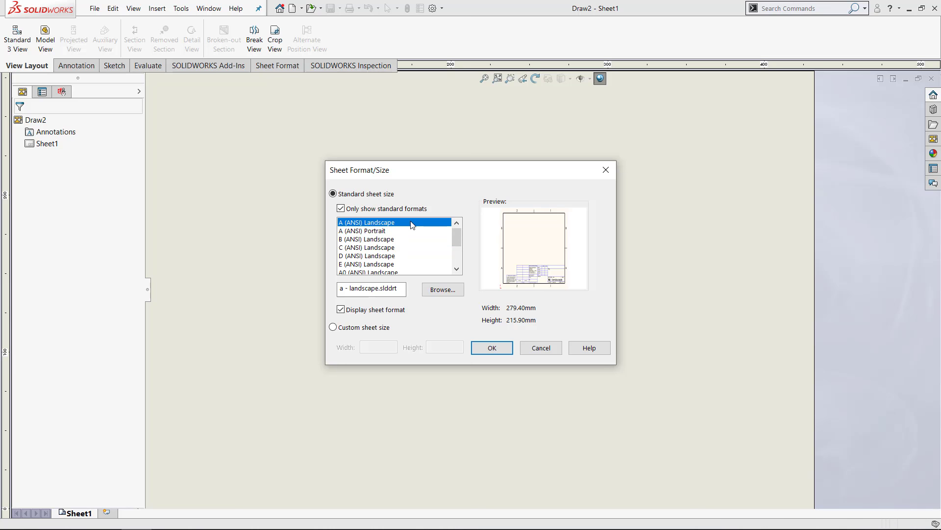
- Accept the A (ANSI) Landscape sheet and leave Draw2 without any model view
{"action": "left_click", "coordinate": [492, 347]}
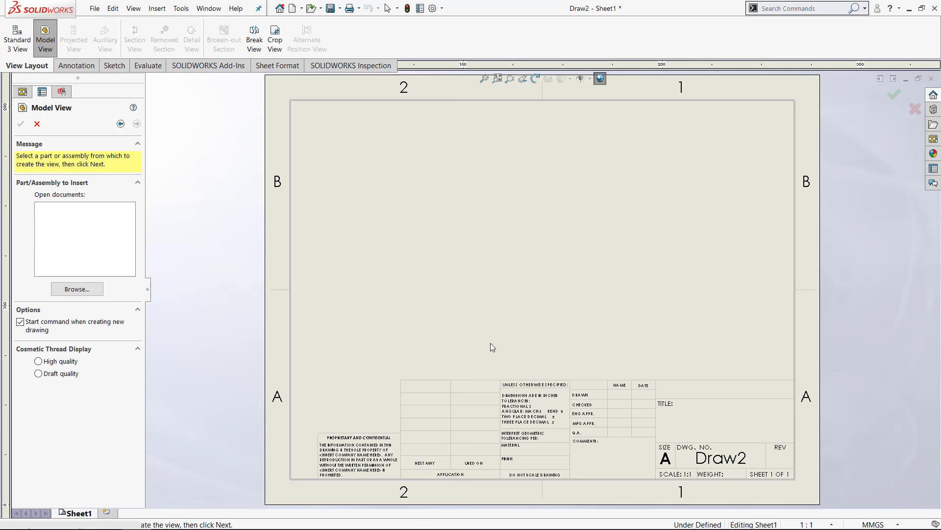
{"action": "left_click", "coordinate": [37, 123]}
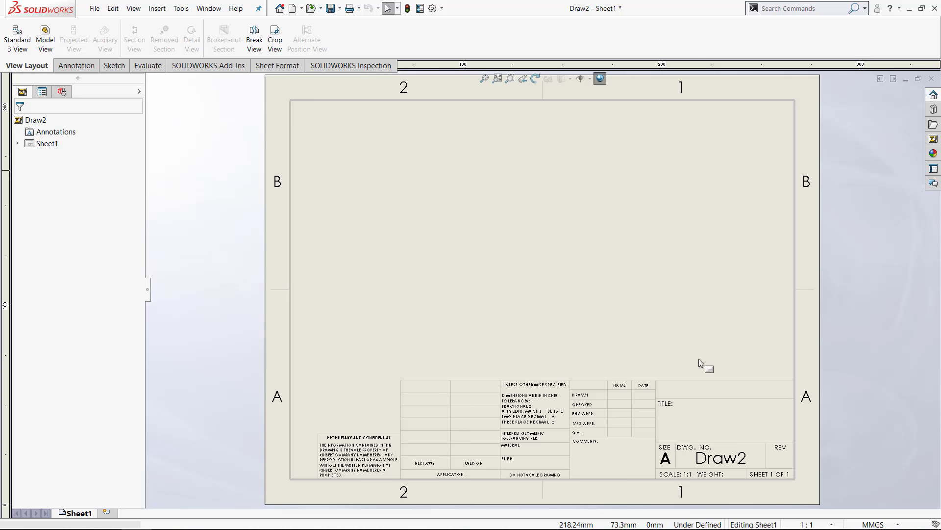
- Close Draw2 without saving and create Draw3 on an empty A (ANSI) Landscape sheet
{"action": "left_click", "coordinate": [931, 79]}
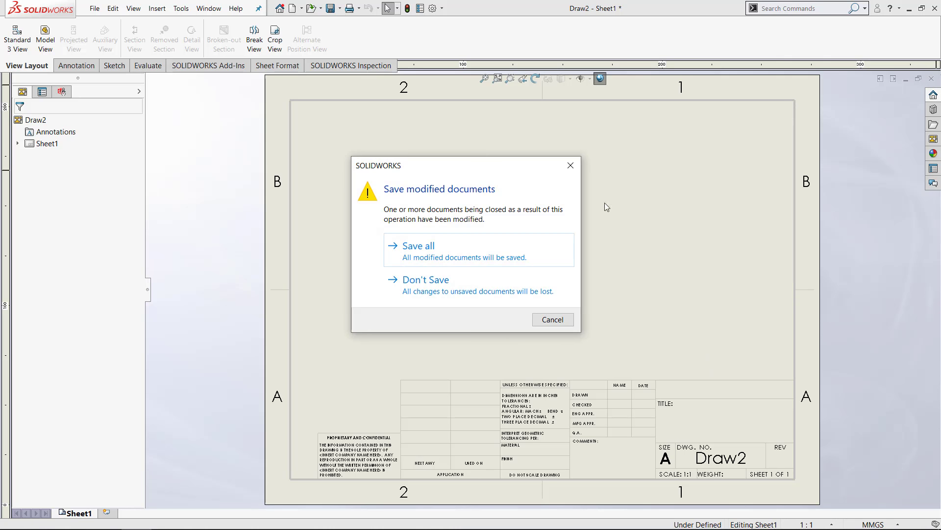
{"action": "left_click", "coordinate": [435, 291]}
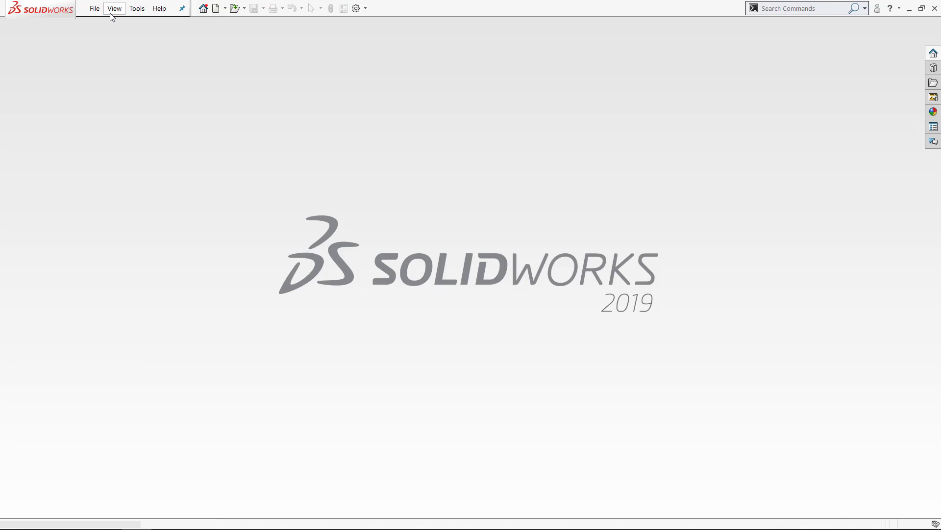
{"action": "left_click", "coordinate": [94, 9]}
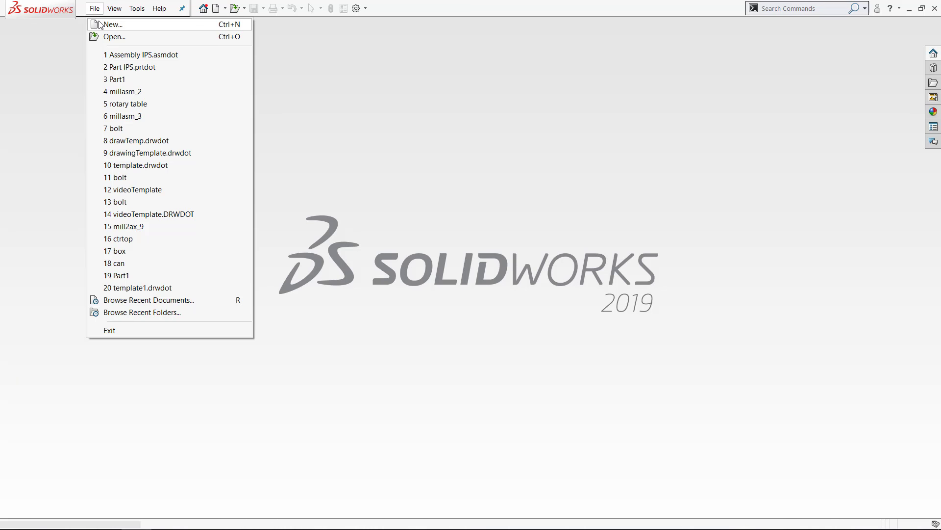
{"action": "left_click", "coordinate": [100, 23]}
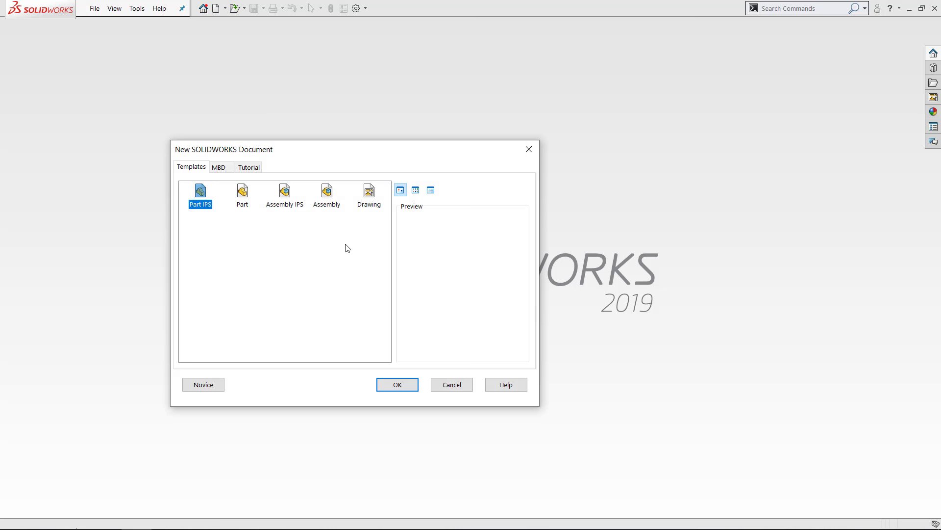
{"action": "left_click", "coordinate": [371, 206]}
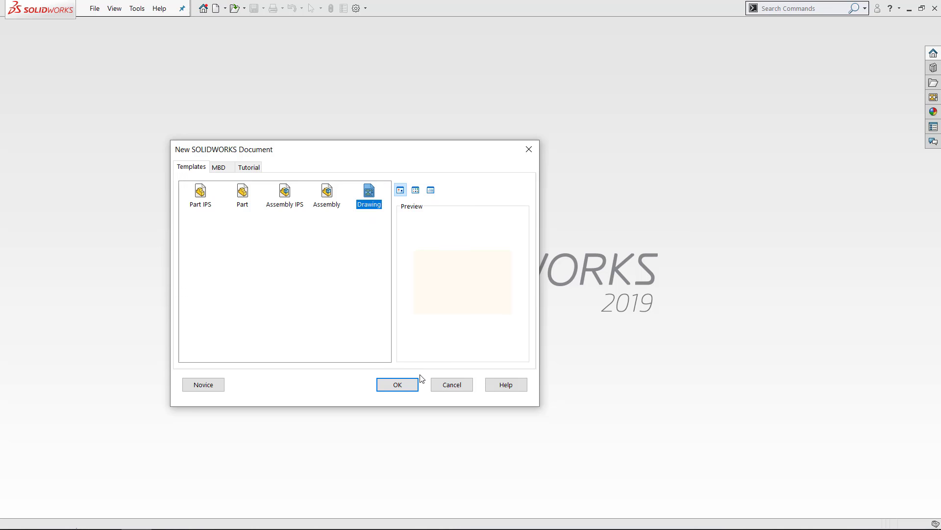
{"action": "left_click", "coordinate": [396, 383]}
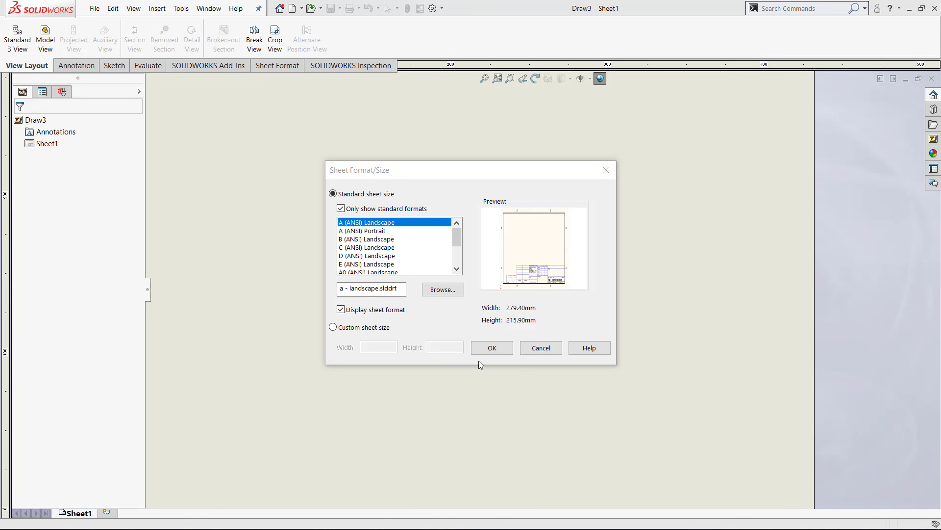
{"action": "left_click", "coordinate": [489, 351]}
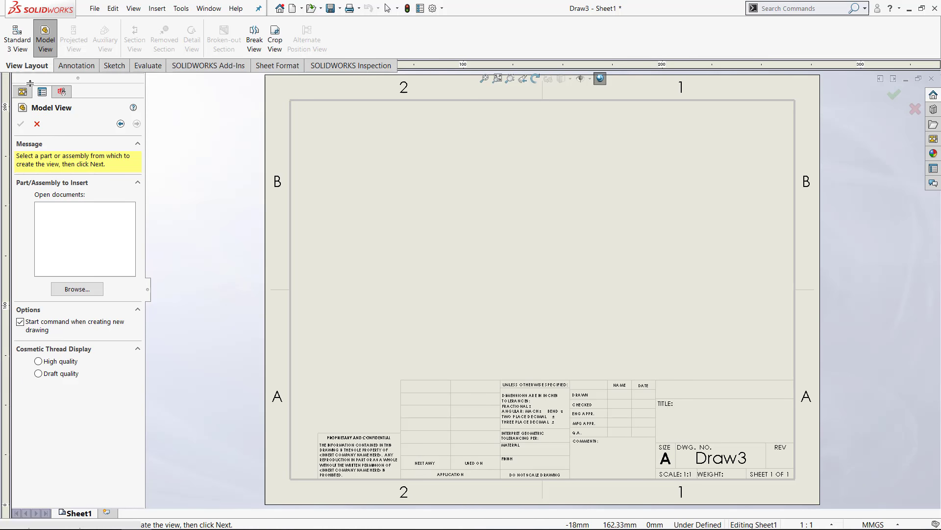
{"action": "left_click", "coordinate": [37, 124]}
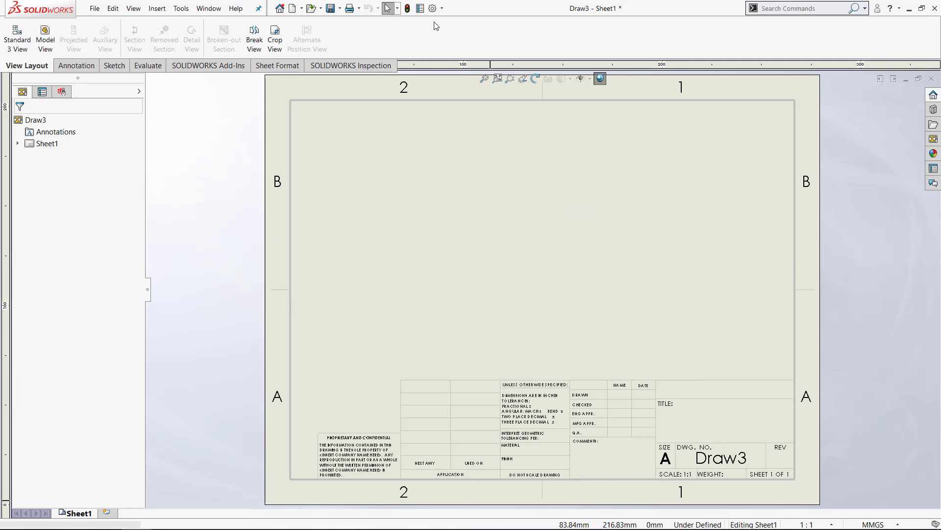
{"action": "left_click", "coordinate": [432, 8]}
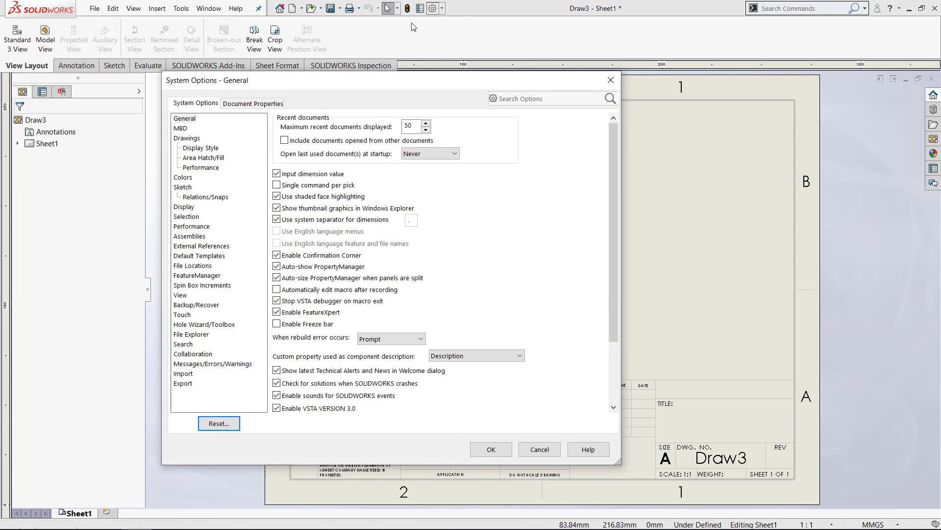
{"action": "left_click", "coordinate": [271, 103]}
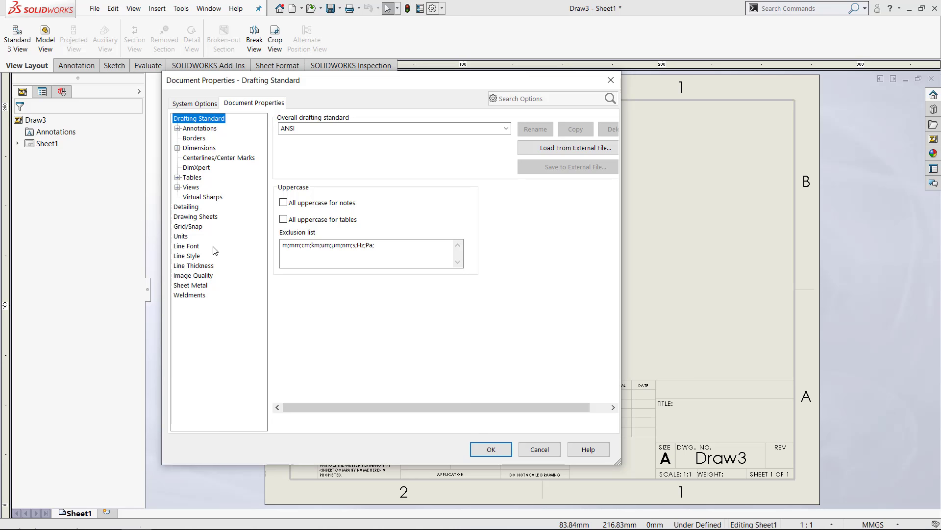
{"action": "left_click", "coordinate": [530, 447]}
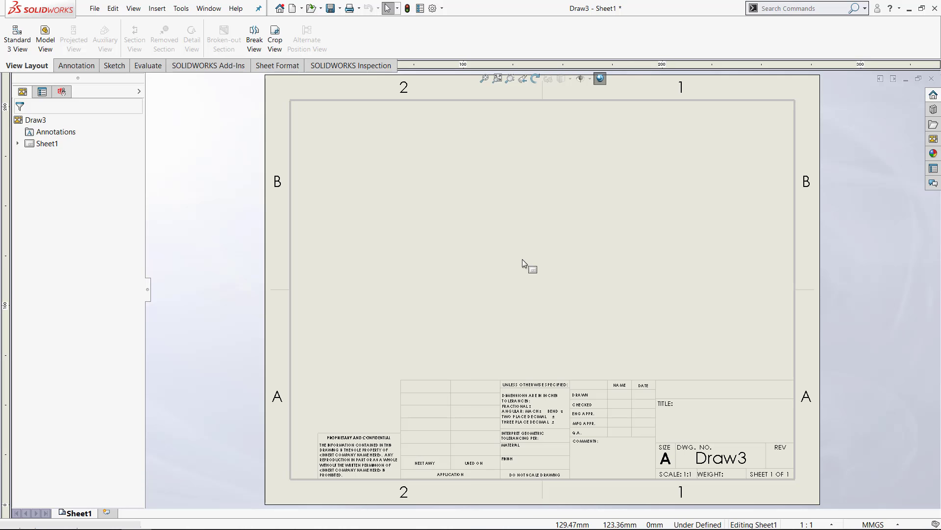
- In Draw3's document properties, set the drafting standard to ISO and units to IPS
{"action": "left_click", "coordinate": [433, 8]}
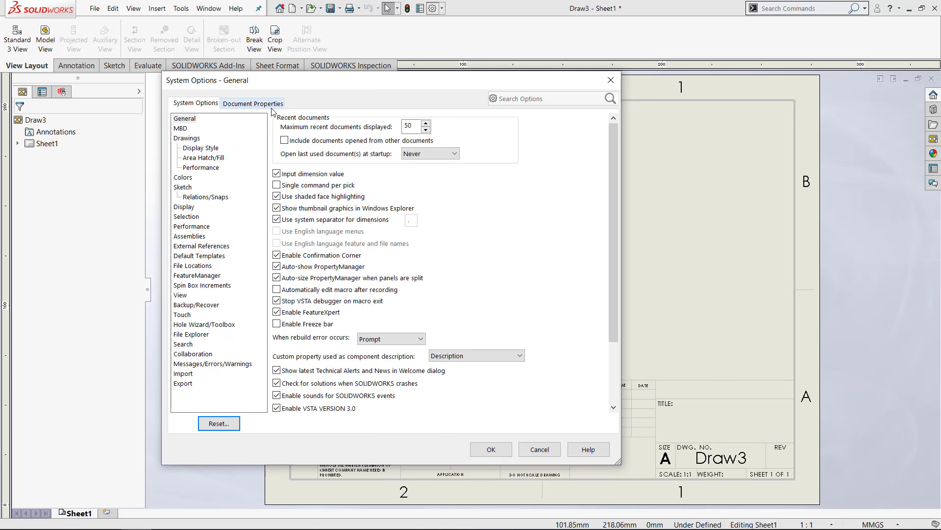
{"action": "left_click", "coordinate": [270, 107]}
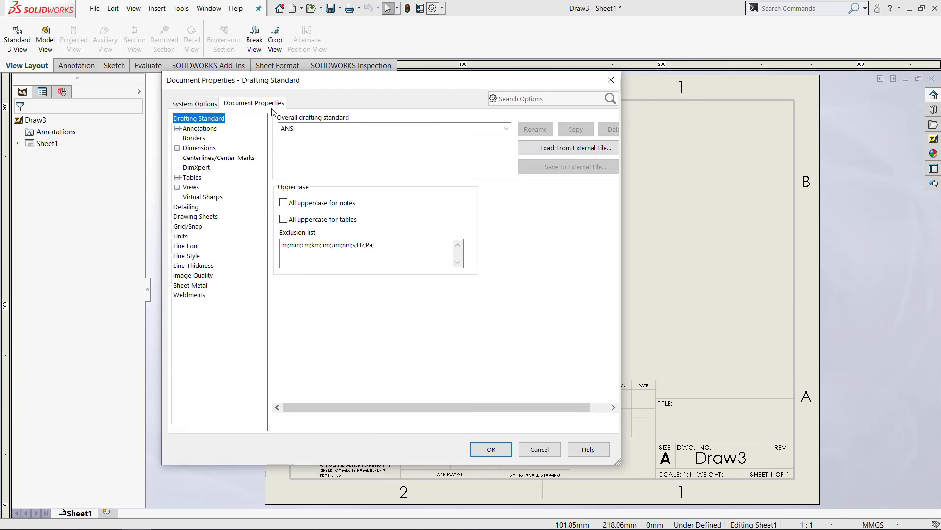
{"action": "left_click", "coordinate": [506, 129]}
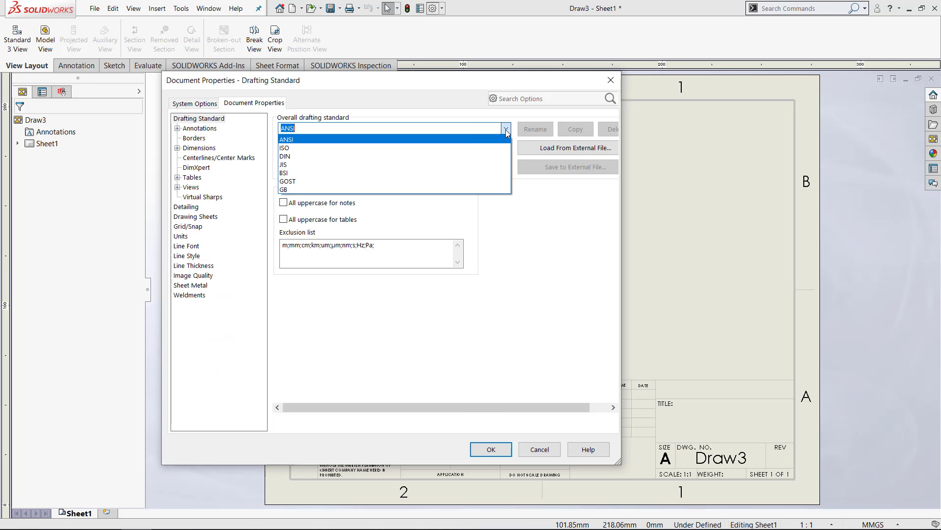
{"action": "left_click", "coordinate": [478, 149]}
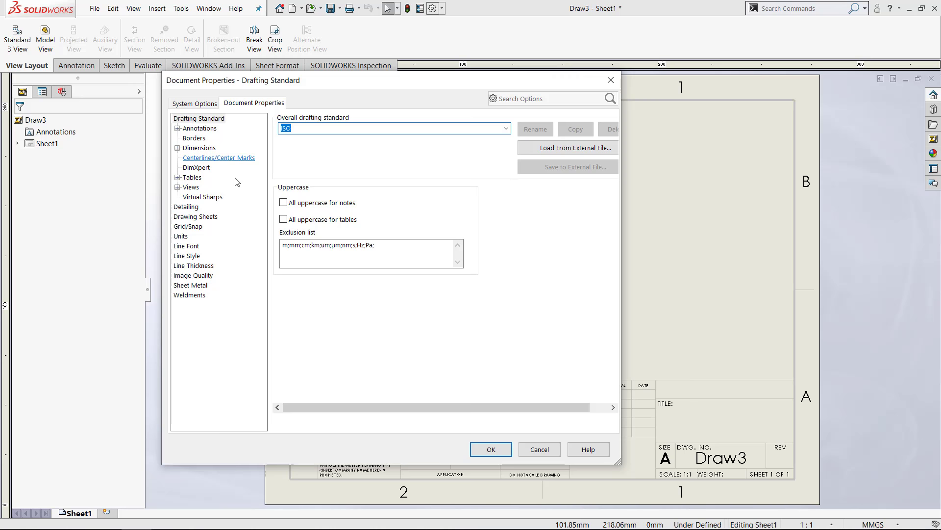
{"action": "left_click", "coordinate": [181, 236]}
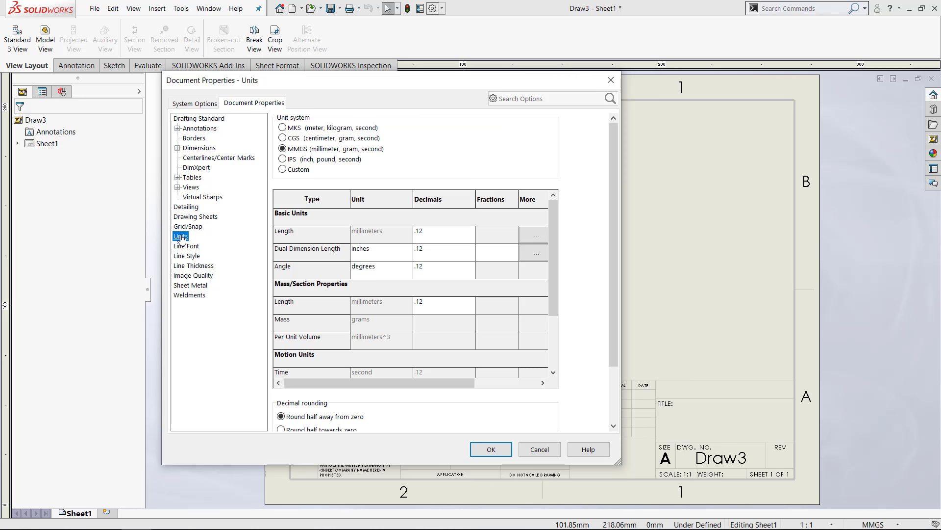
{"action": "left_click", "coordinate": [283, 159]}
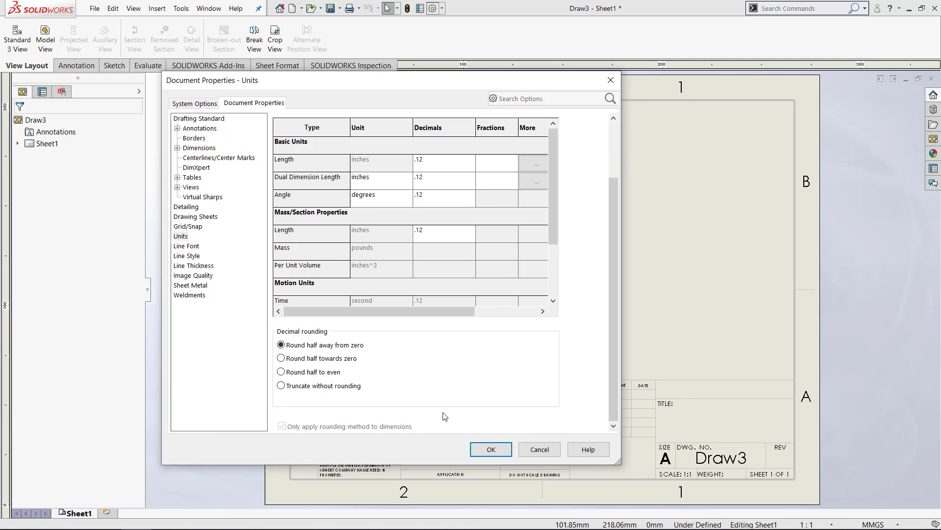
{"action": "scroll", "coordinate": [445, 417], "scroll_direction": "up", "scroll_amount": 3}
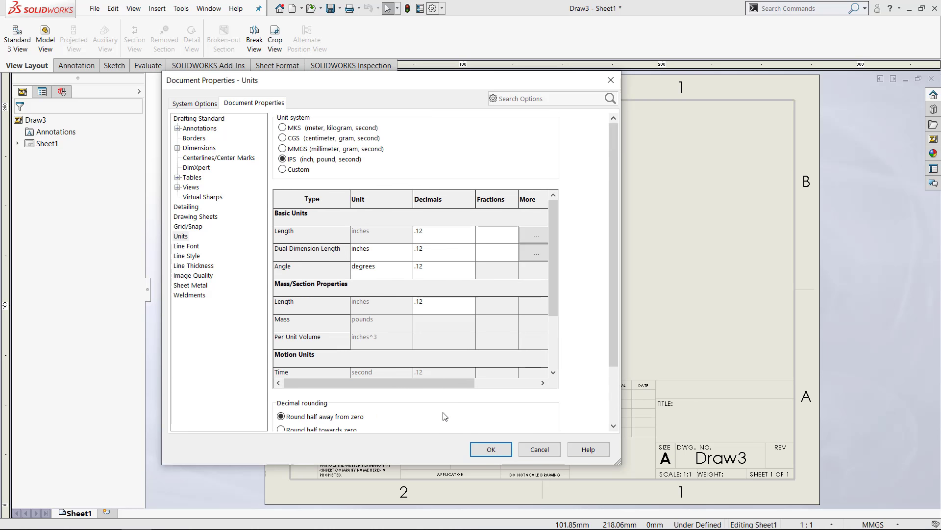
{"action": "left_click", "coordinate": [476, 449]}
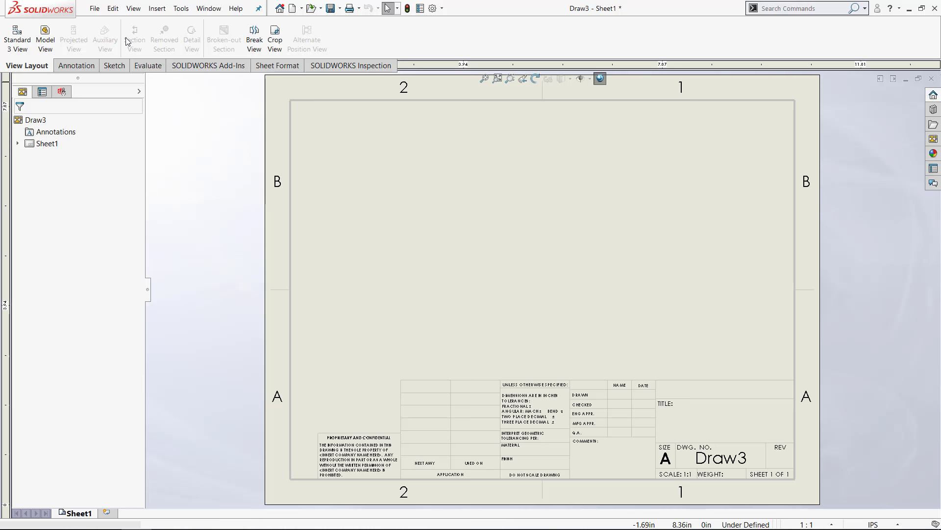
- Save the drawing as a Drawing Template (*.drwdot) named 'IPS Drawing'
{"action": "left_click", "coordinate": [96, 9]}
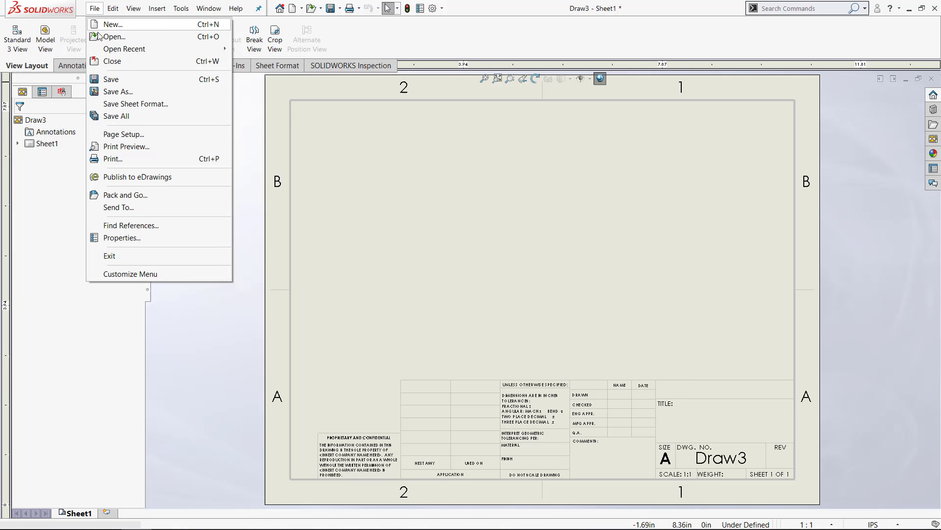
{"action": "left_click", "coordinate": [107, 90]}
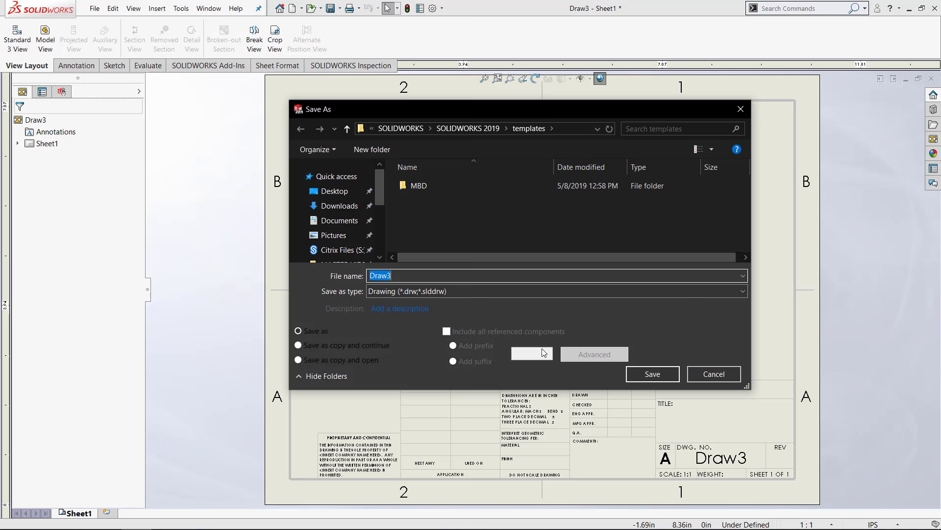
{"action": "left_click", "coordinate": [521, 292]}
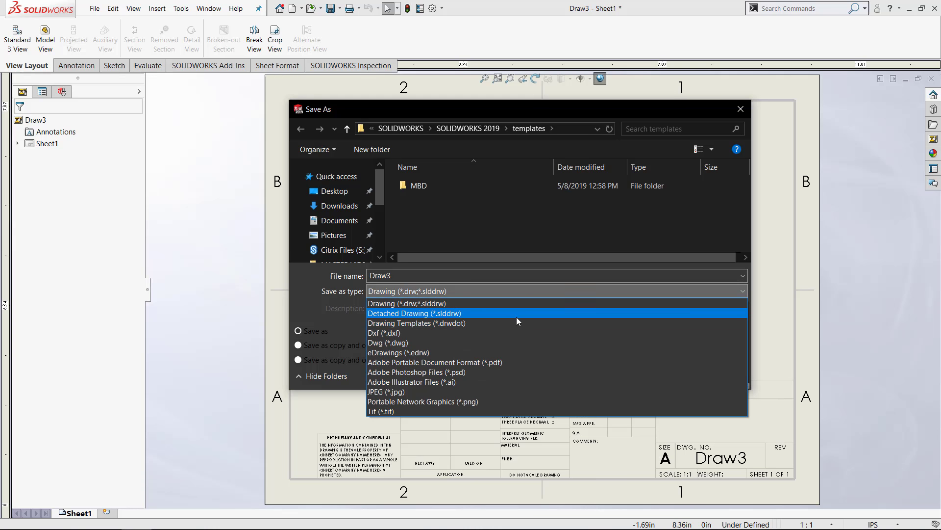
{"action": "left_click", "coordinate": [516, 317]}
{"action": "left_click", "coordinate": [506, 290]}
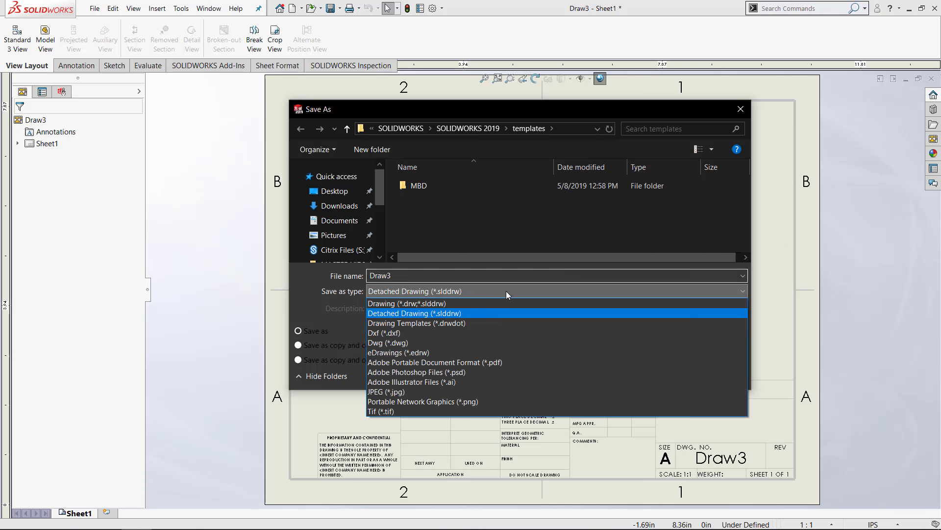
{"action": "left_click", "coordinate": [500, 322]}
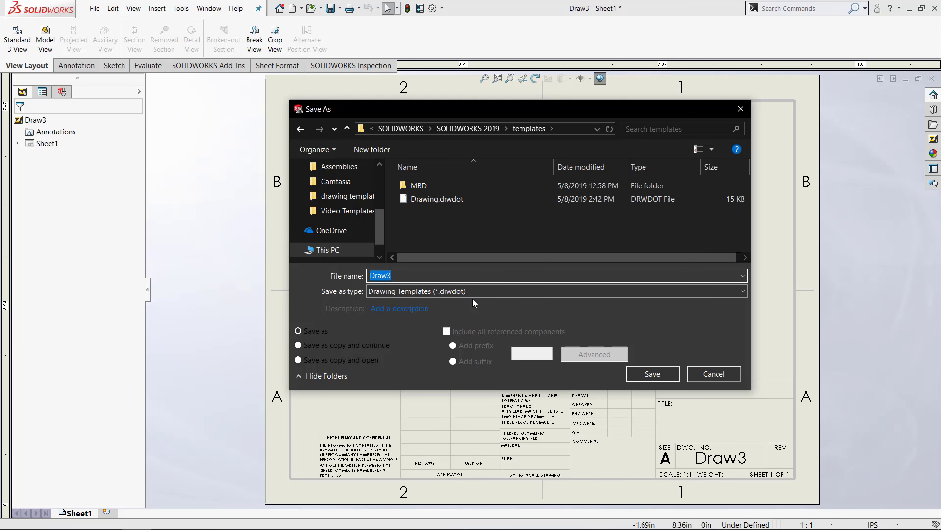
{"action": "type", "text": "D"}
{"action": "key", "text": "BackSpace"}
{"action": "type", "text": "IPS Drawing"}
{"action": "left_click", "coordinate": [646, 375]}
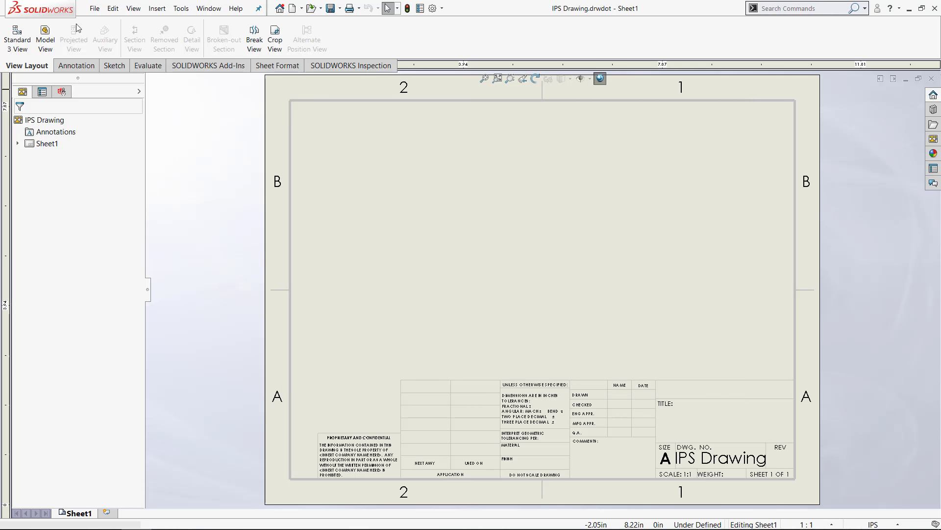
- Close the template and create Draw4 from IPS Drawing, with no model view
{"action": "left_click", "coordinate": [932, 79]}
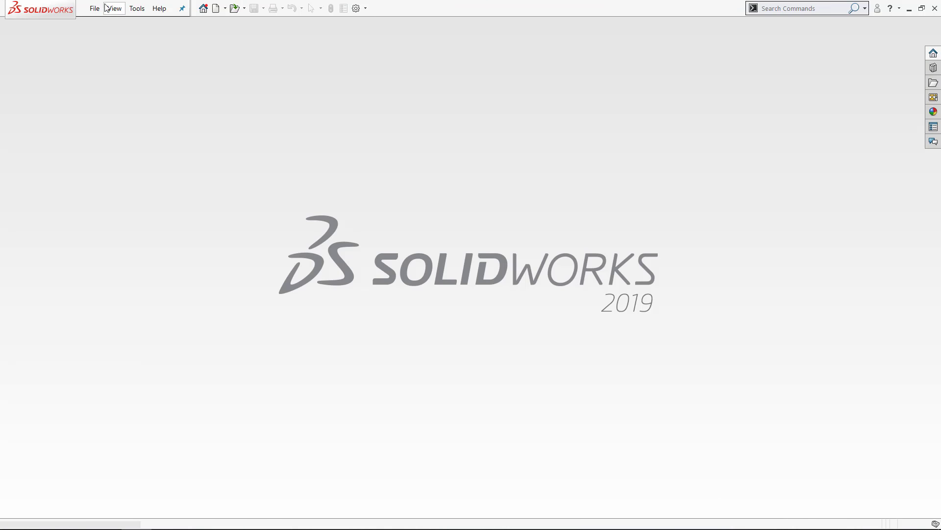
{"action": "left_click", "coordinate": [97, 9]}
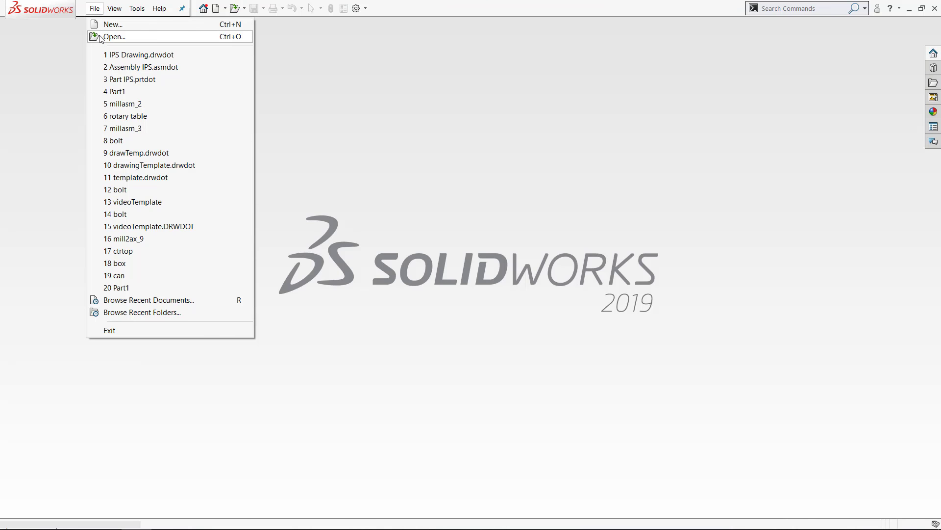
{"action": "left_click", "coordinate": [100, 28]}
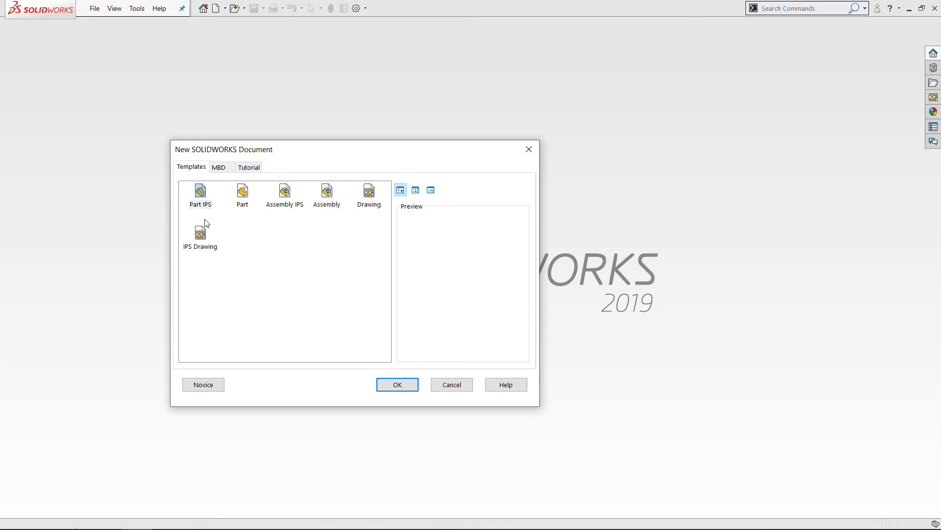
{"action": "left_click", "coordinate": [200, 240]}
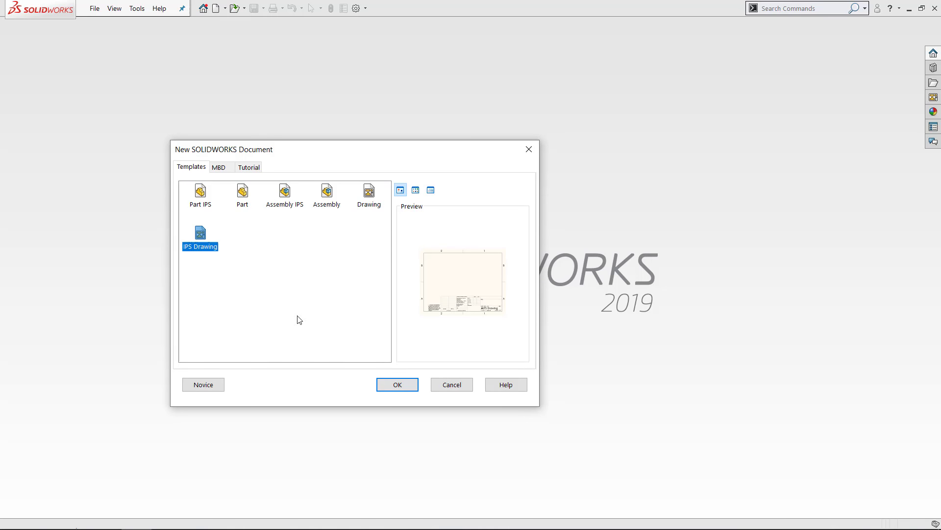
{"action": "left_click", "coordinate": [398, 385]}
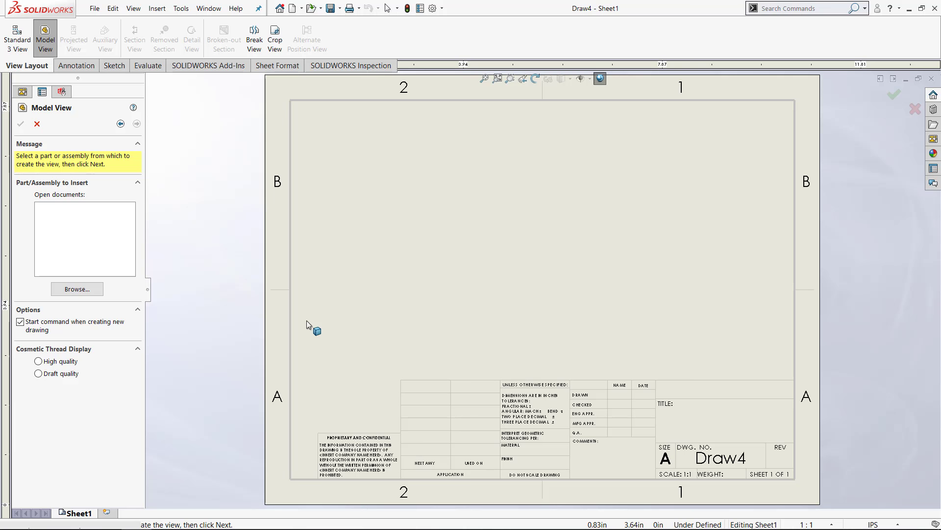
{"action": "left_click", "coordinate": [37, 124]}
- Create a drawing from the Drawing template on a B (ANSI) Landscape sheet, with no model view
{"action": "left_click", "coordinate": [94, 8]}
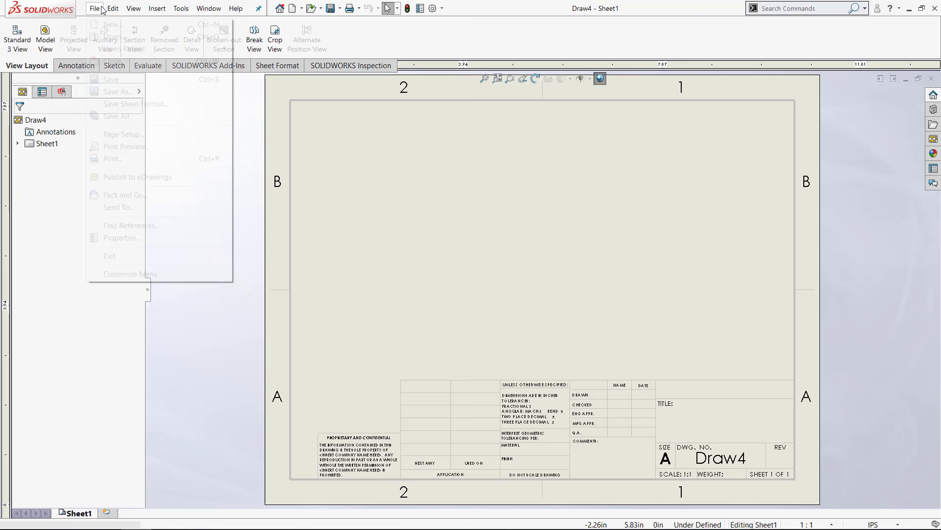
{"action": "left_click", "coordinate": [112, 24]}
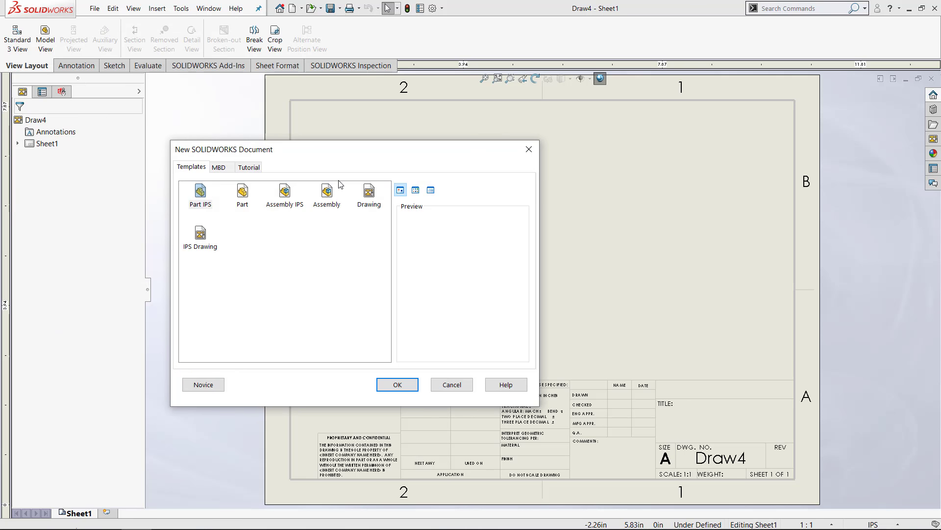
{"action": "left_click", "coordinate": [369, 193]}
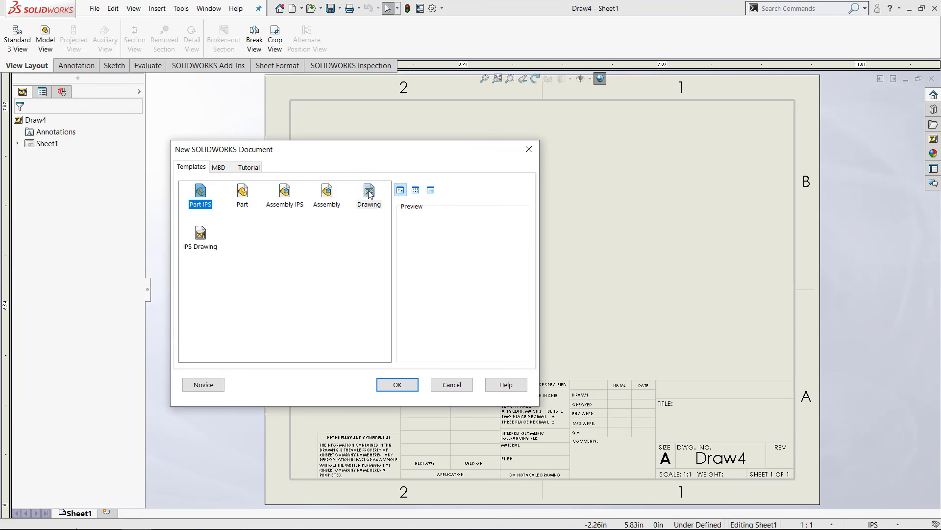
{"action": "left_click", "coordinate": [391, 389]}
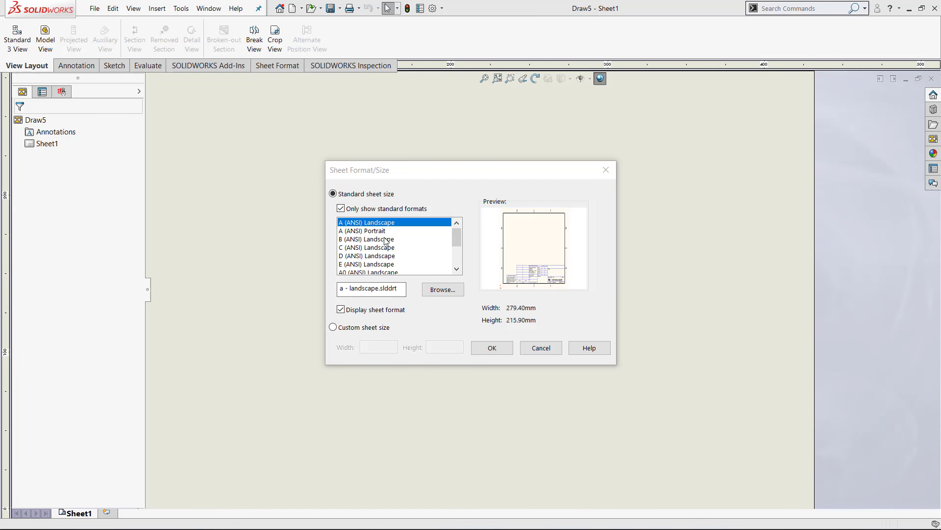
{"action": "scroll", "coordinate": [385, 240], "scroll_direction": "down", "scroll_amount": 2}
{"action": "scroll", "coordinate": [385, 240], "scroll_direction": "up", "scroll_amount": 2}
{"action": "left_click", "coordinate": [385, 240]}
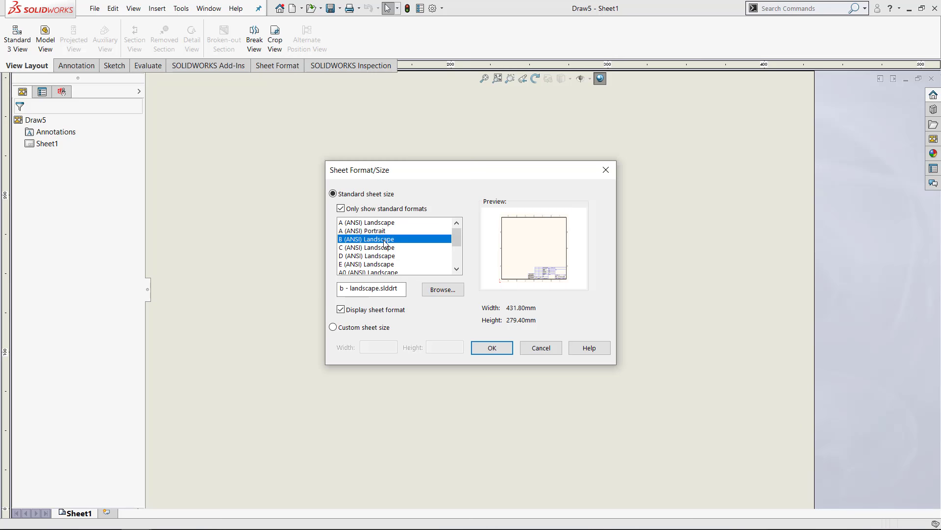
{"action": "left_click", "coordinate": [492, 348]}
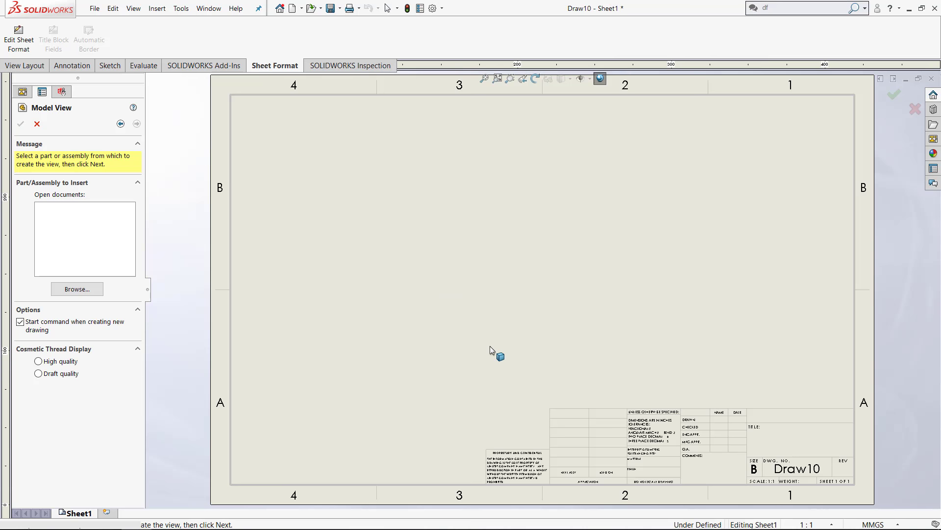
{"action": "left_click", "coordinate": [36, 125]}
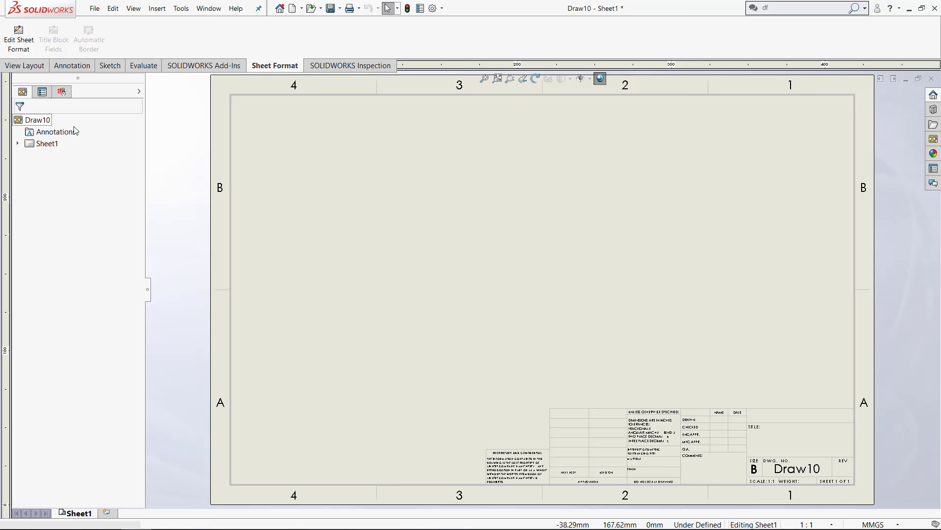
- Edit the sheet format and delete the left part of the title block
{"action": "left_click", "coordinate": [22, 51]}
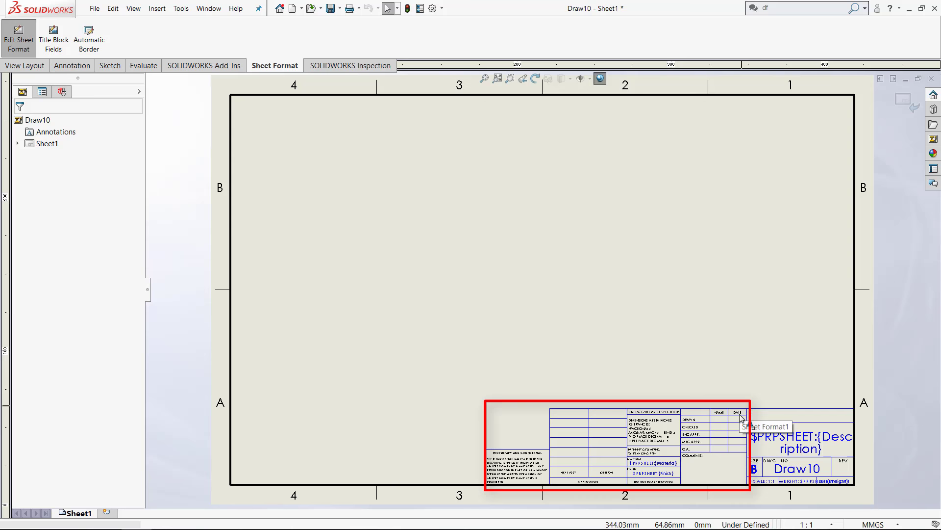
{"action": "double_click", "coordinate": [744, 485]}
{"action": "left_click_drag", "start_coordinate": [546, 401], "coordinate": [478, 371]}
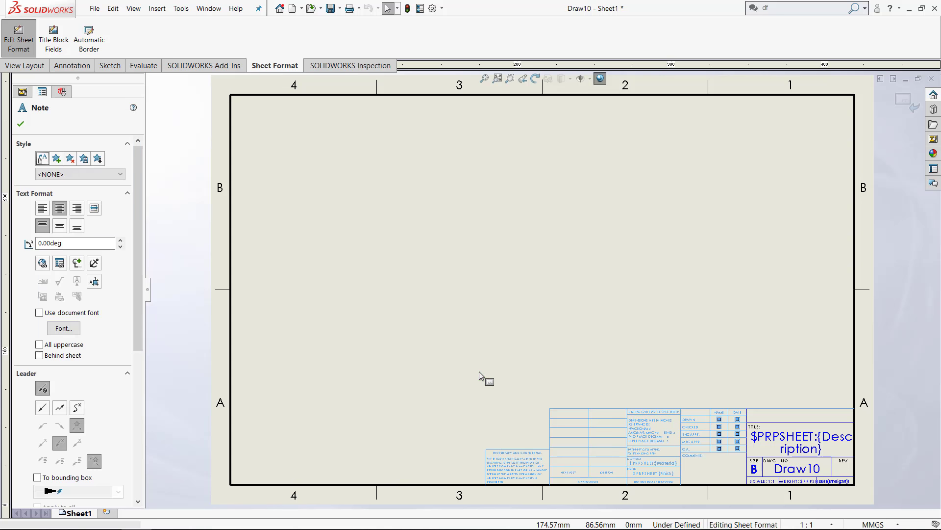
{"action": "key", "text": "Delete"}
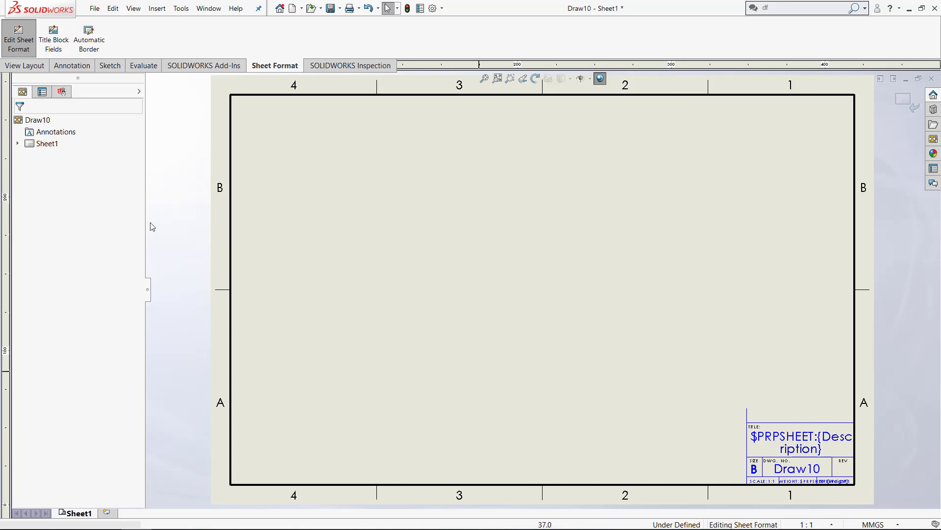
- Draw a line from the trimmed title block's top-left corner to its top-right corner
{"action": "left_click", "coordinate": [115, 69]}
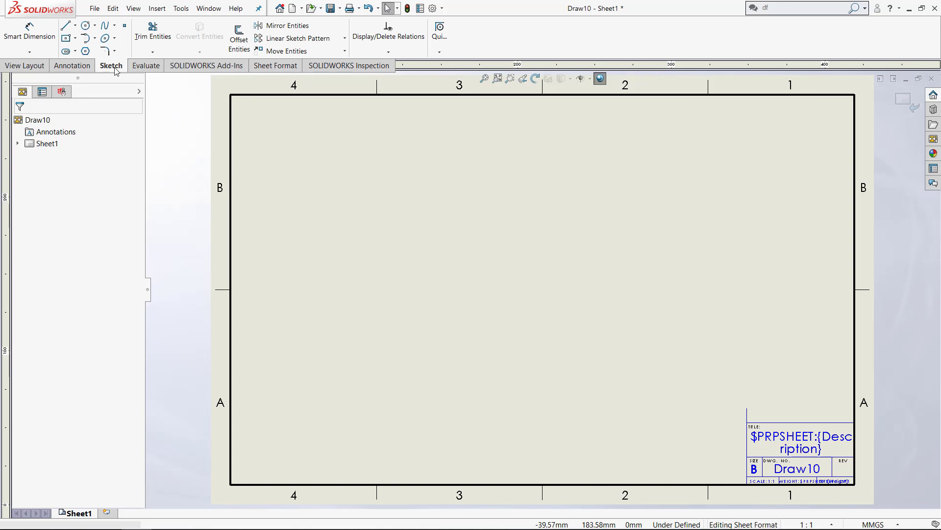
{"action": "left_click", "coordinate": [66, 25]}
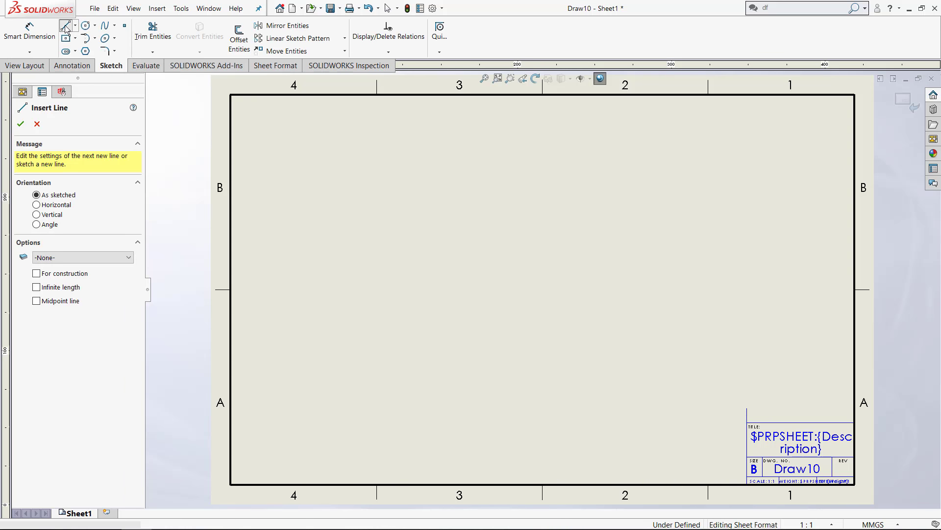
{"action": "left_click", "coordinate": [749, 408]}
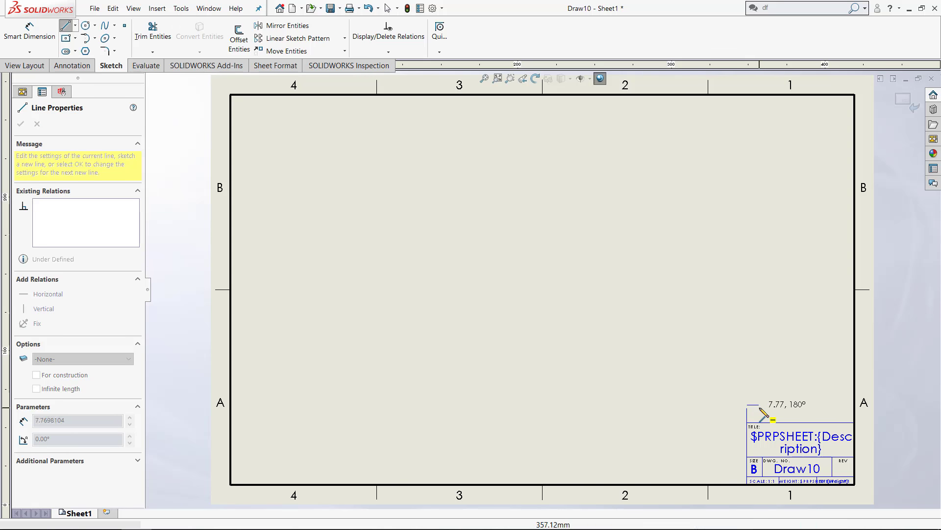
{"action": "key", "text": "Escape"}
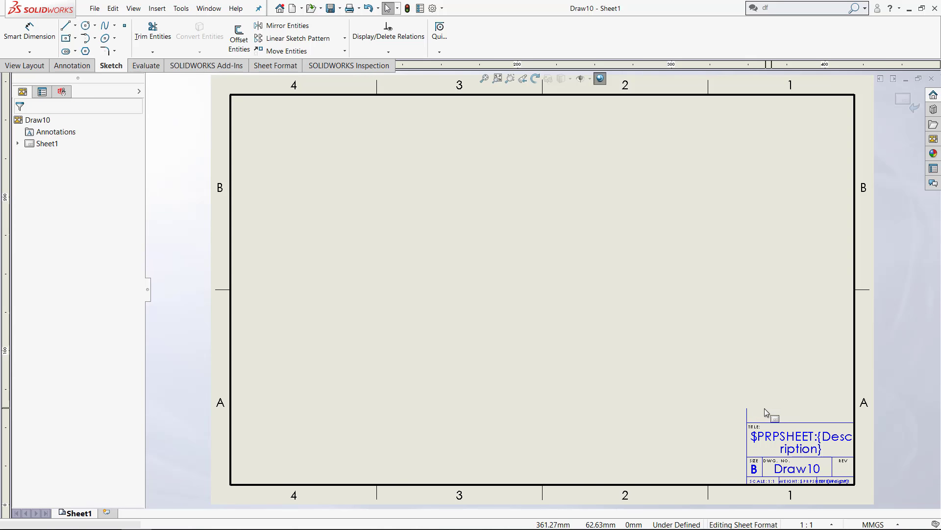
{"action": "left_click", "coordinate": [66, 25]}
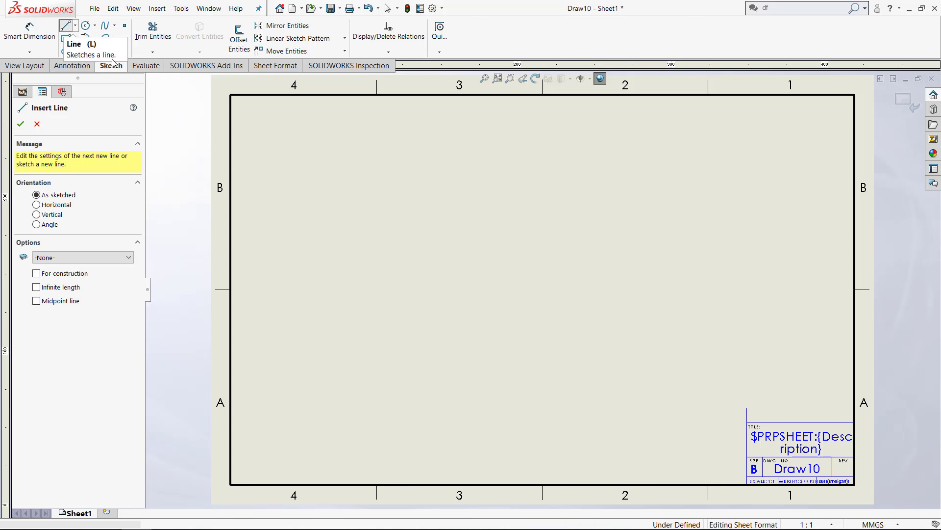
{"action": "left_click", "coordinate": [746, 408]}
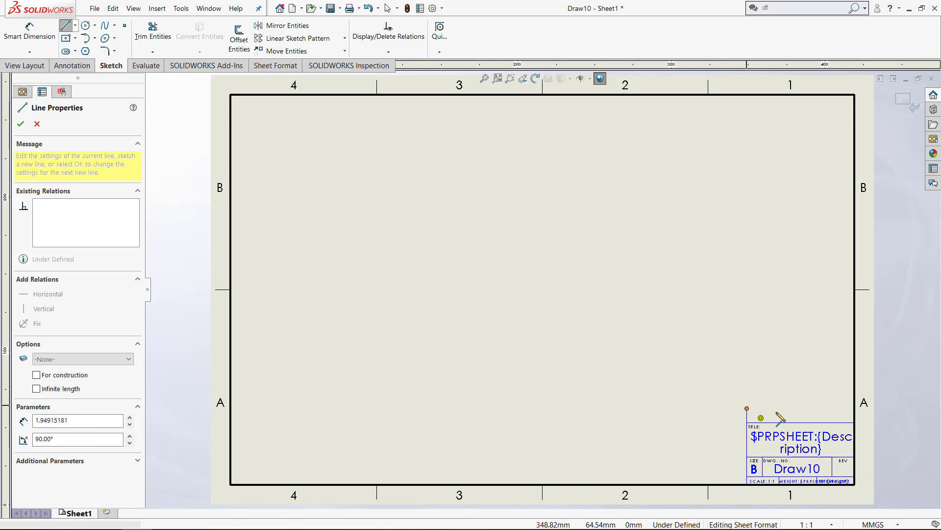
{"action": "left_click", "coordinate": [855, 416]}
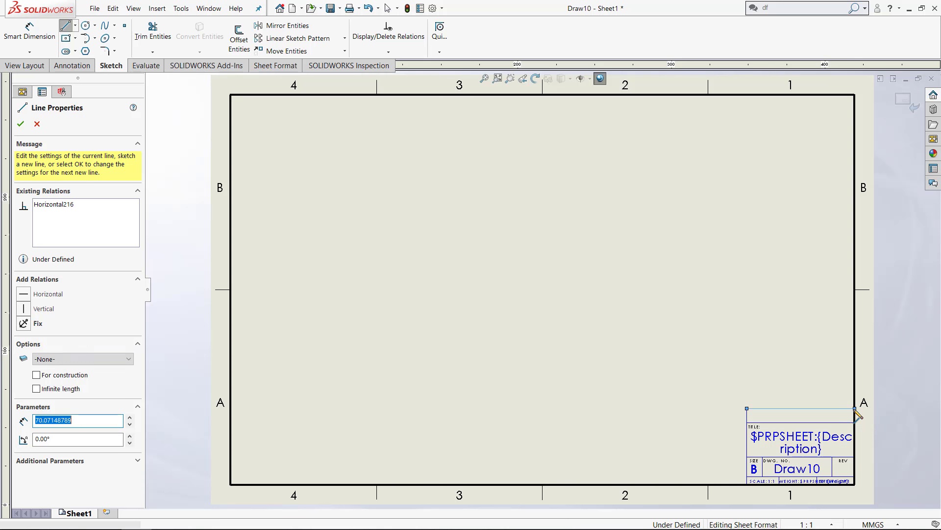
{"action": "key", "text": "Escape"}
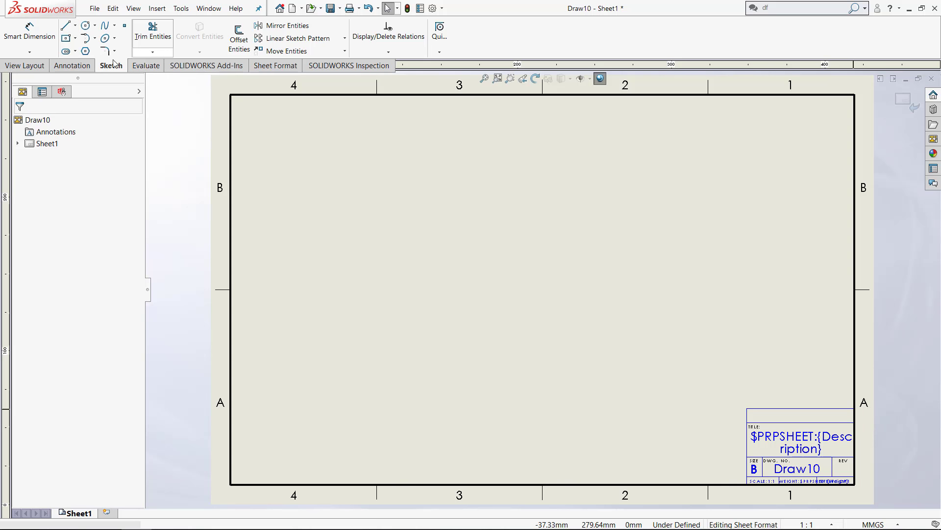
{"action": "left_click", "coordinate": [72, 65]}
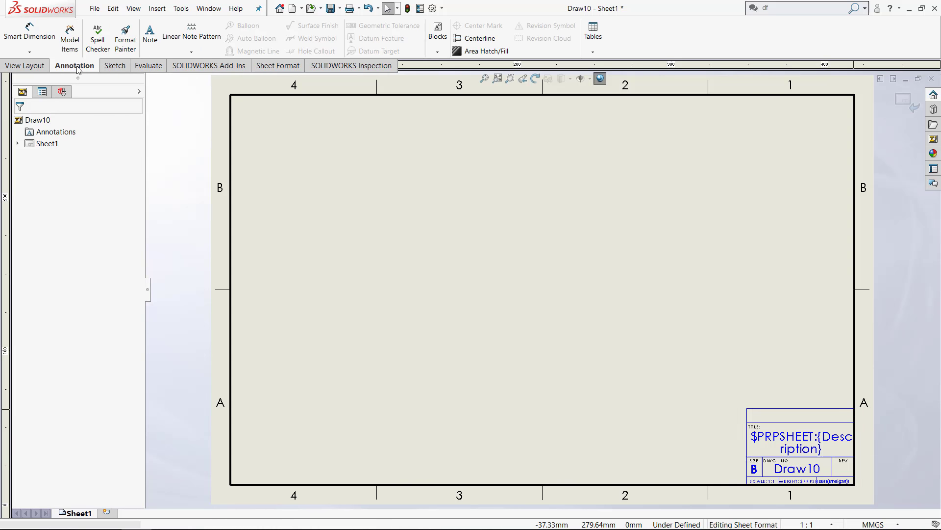
- Place a 'GoEngineer' note in the title block's new top row
{"action": "left_click", "coordinate": [150, 35]}
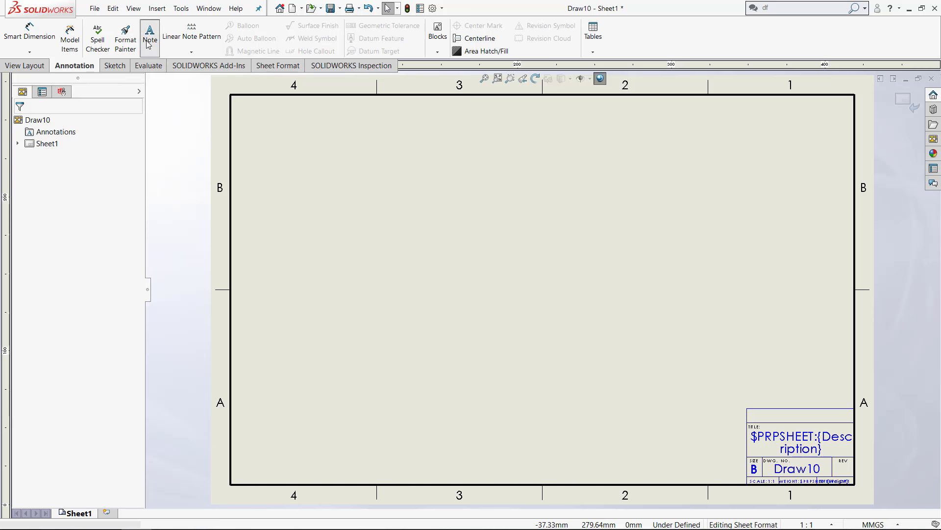
{"action": "left_click", "coordinate": [755, 417]}
{"action": "type", "text": "C"}
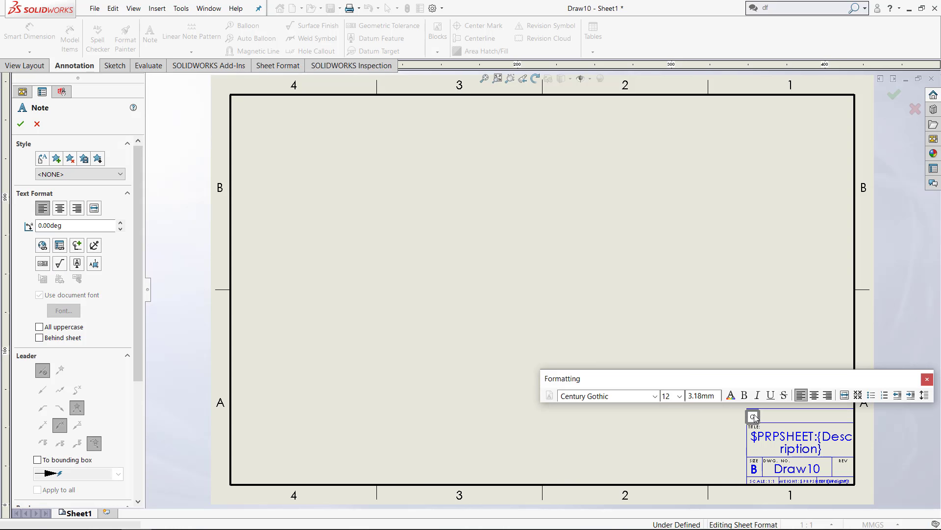
{"action": "type", "text": " Engineer"}
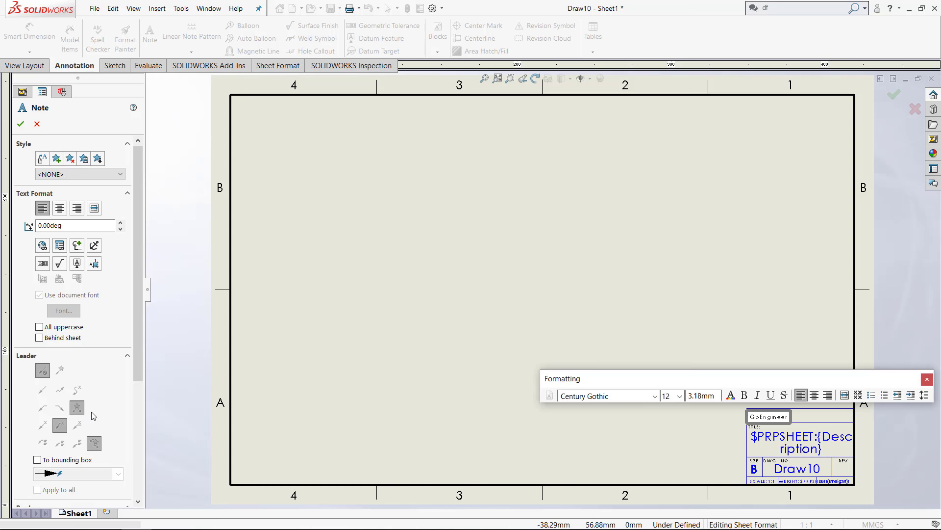
{"action": "scroll", "coordinate": [96, 363], "scroll_direction": "down", "scroll_amount": 3}
{"action": "scroll", "coordinate": [96, 363], "scroll_direction": "up", "scroll_amount": 3}
{"action": "scroll", "coordinate": [96, 364], "scroll_direction": "down", "scroll_amount": 3}
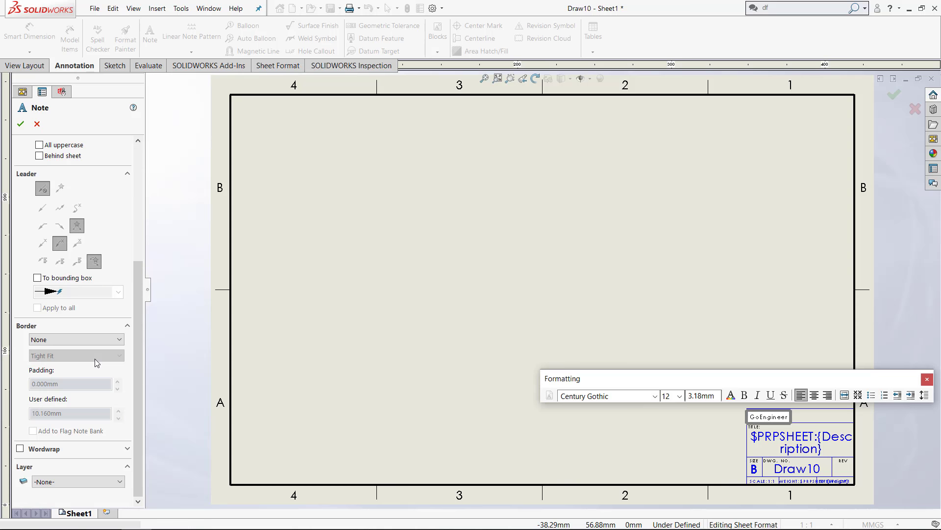
{"action": "scroll", "coordinate": [97, 363], "scroll_direction": "up", "scroll_amount": 3}
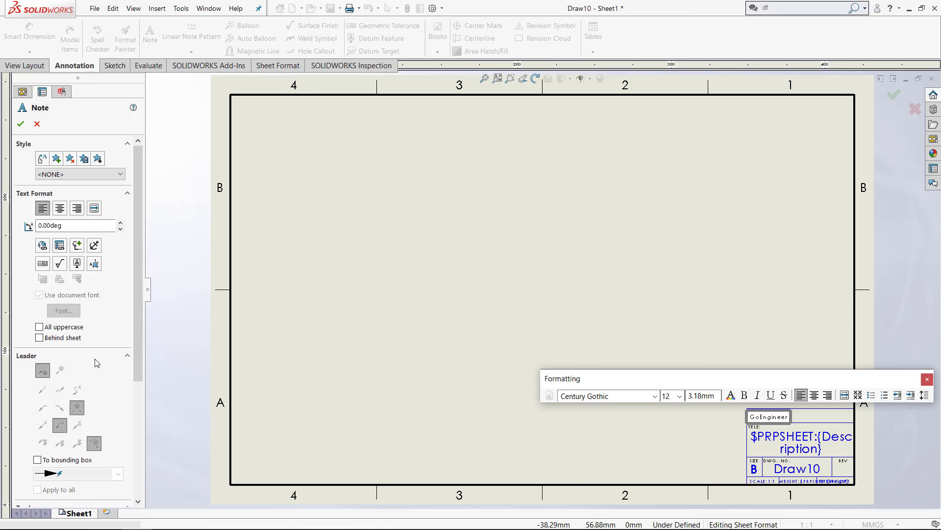
{"action": "left_click", "coordinate": [21, 124]}
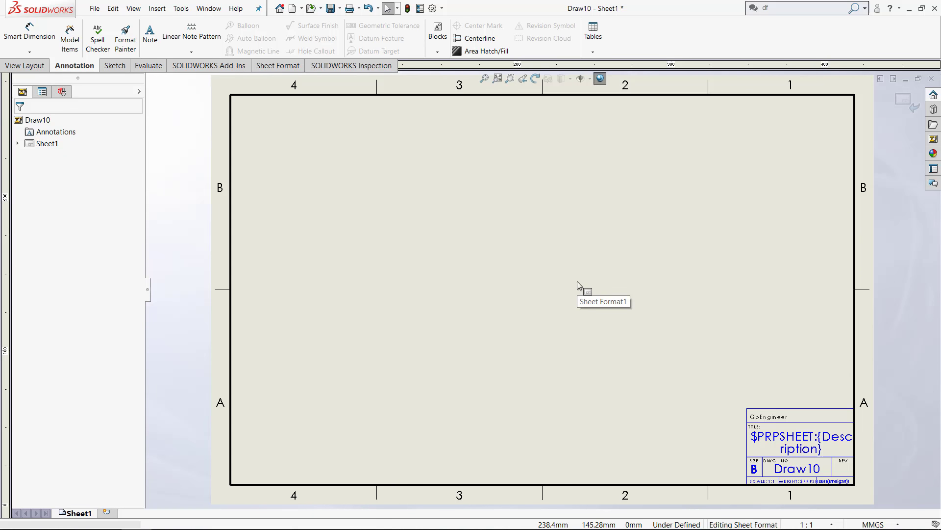
- Save the edited sheet format as 'b - landscape multiple pages' in the sheetformat folder
{"action": "left_click", "coordinate": [95, 8]}
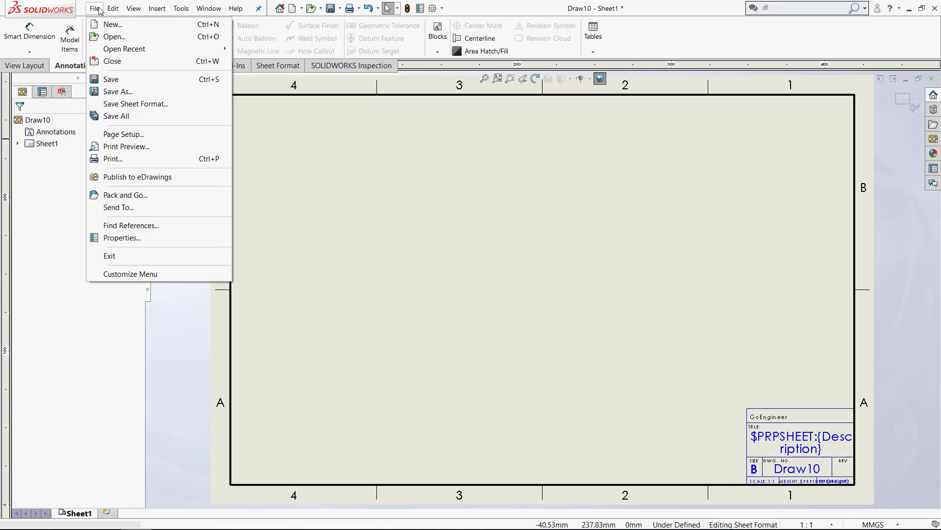
{"action": "left_click", "coordinate": [130, 103]}
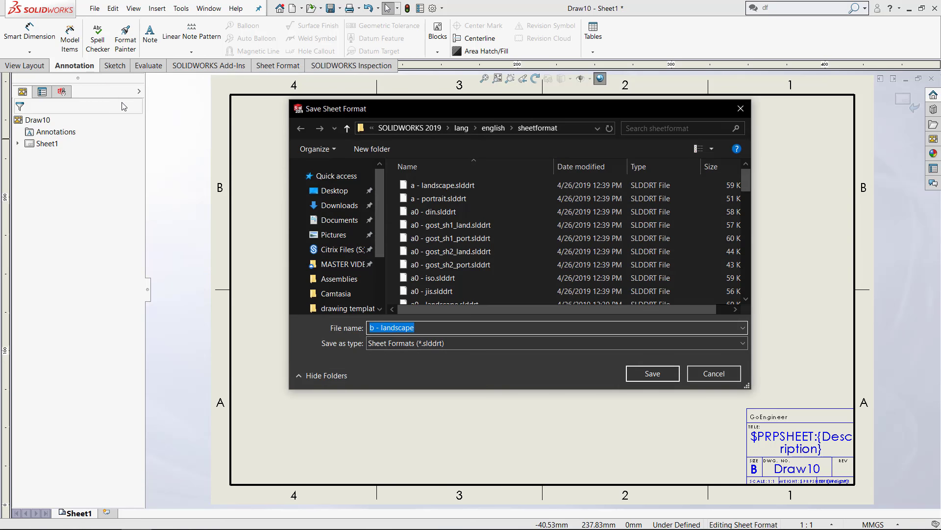
{"action": "key", "text": "End"}
{"action": "type", "text": "multiple pages"}
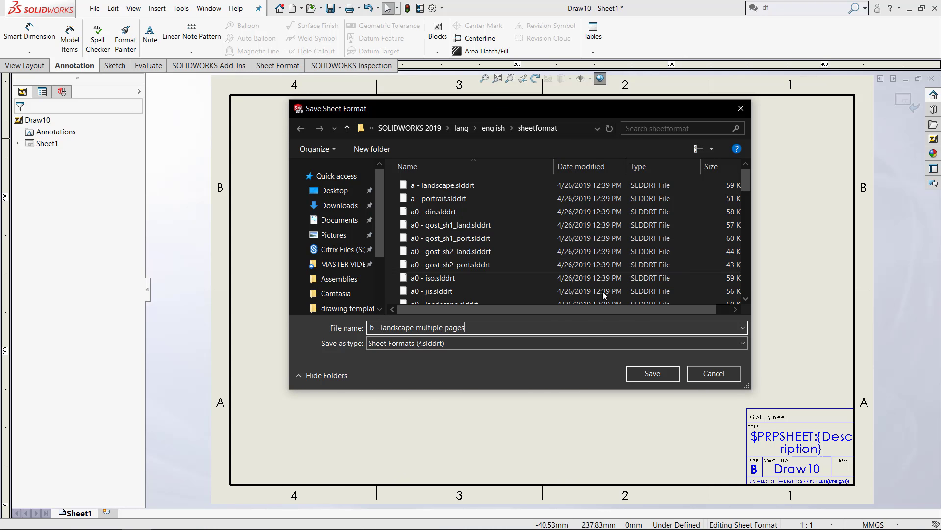
{"action": "left_click", "coordinate": [640, 375]}
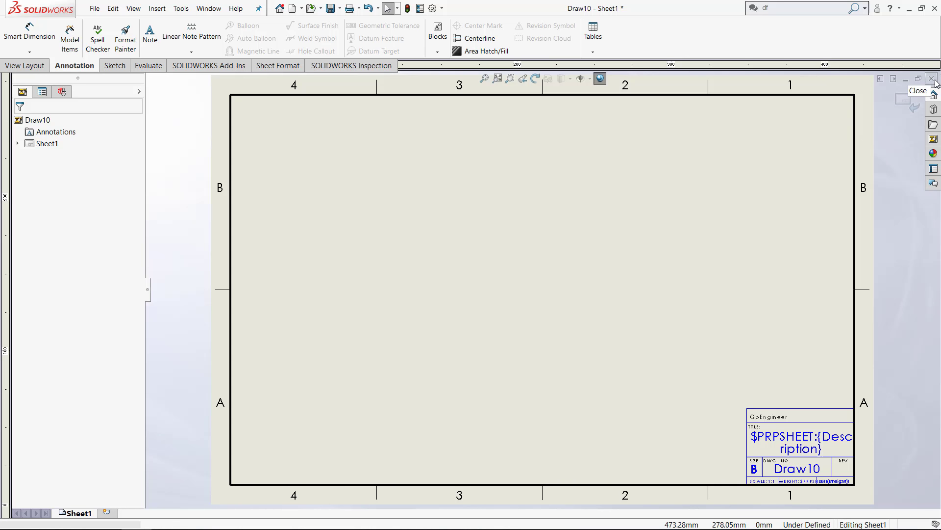
- Close Draw10 without saving and create a new B (ANSI) Landscape drawing, Draw12
{"action": "left_click", "coordinate": [934, 81]}
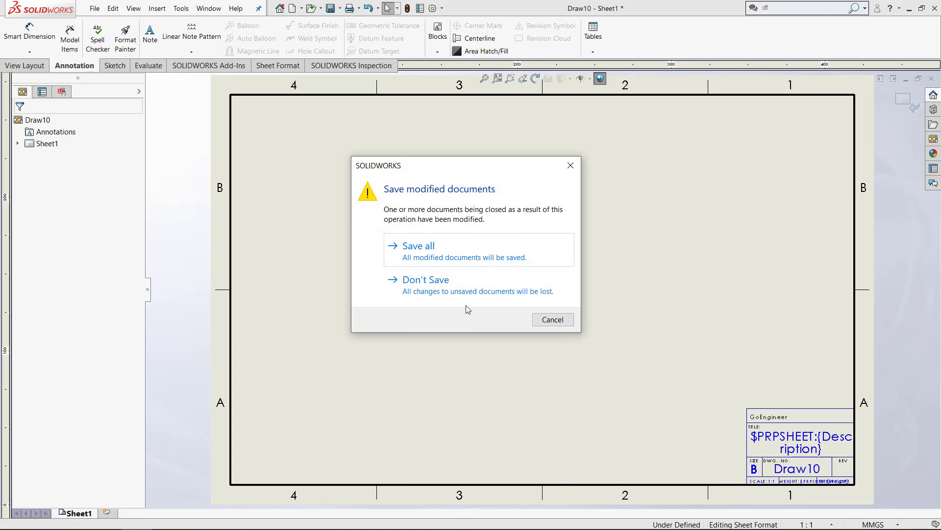
{"action": "left_click", "coordinate": [462, 296]}
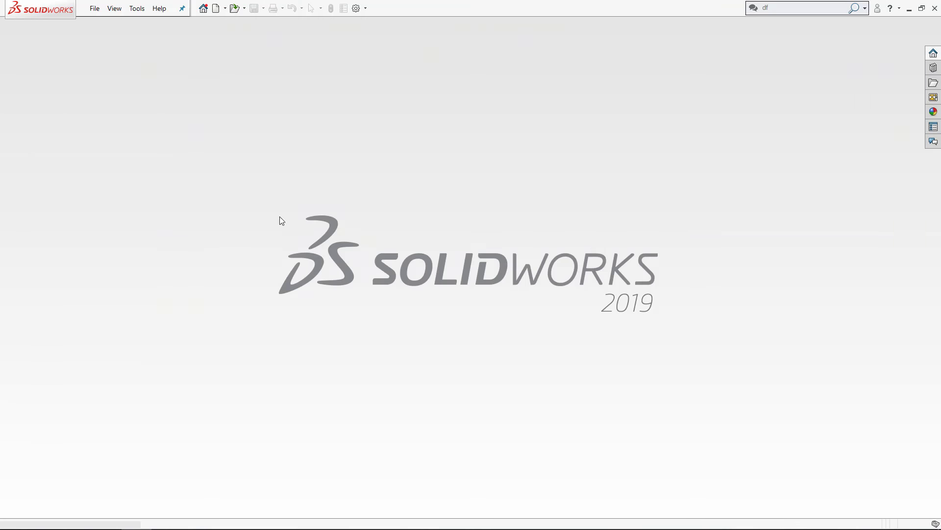
{"action": "left_click", "coordinate": [97, 9]}
{"action": "left_click", "coordinate": [98, 22]}
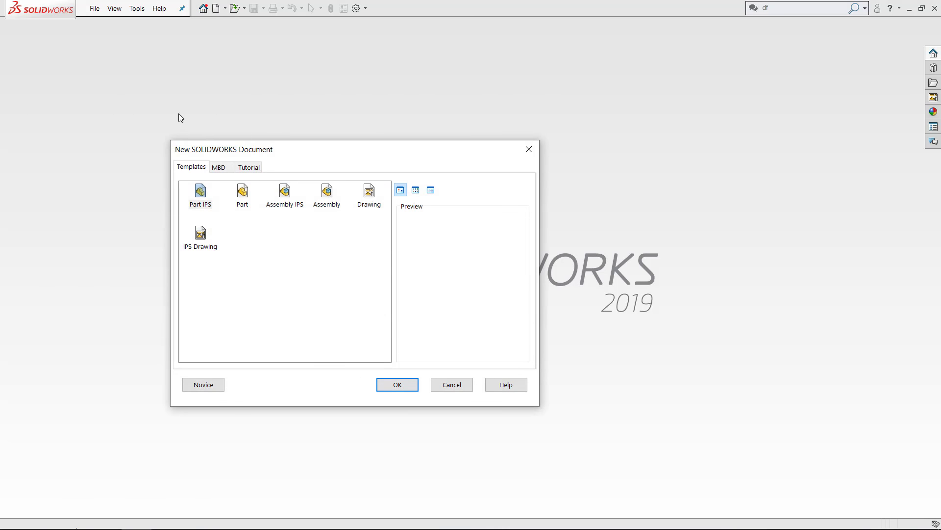
{"action": "left_click", "coordinate": [369, 204]}
{"action": "left_click", "coordinate": [411, 388]}
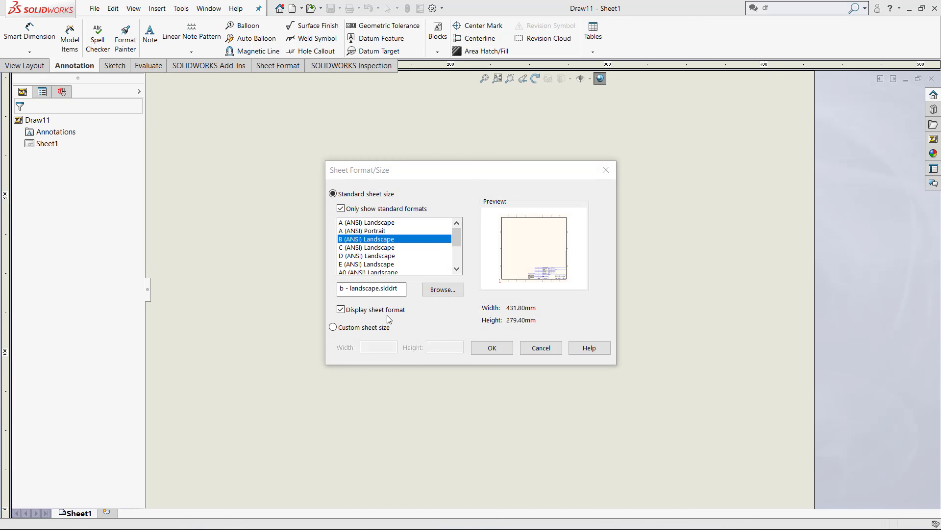
{"action": "left_click", "coordinate": [495, 350]}
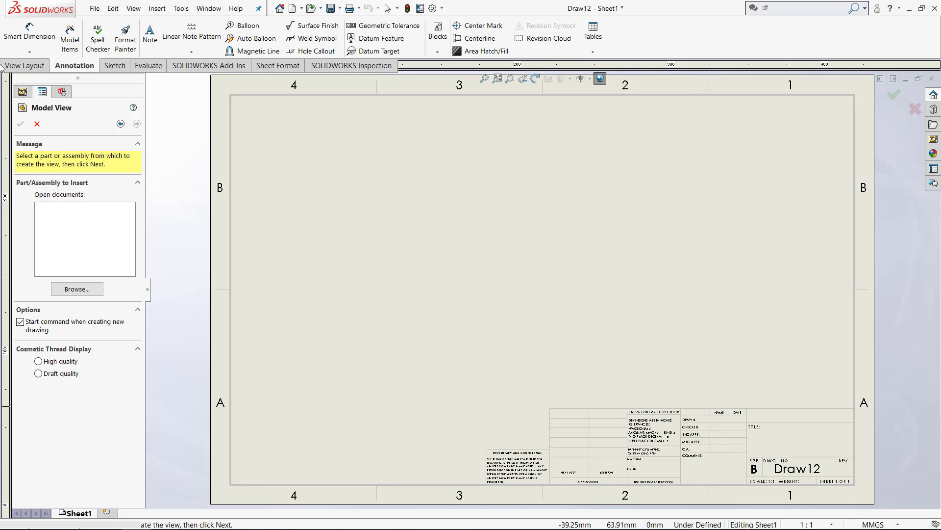
- Skip the model view, add Sheet2 and Sheet3, and bring up Sheet2's Sheet Properties
{"action": "left_click", "coordinate": [37, 124]}
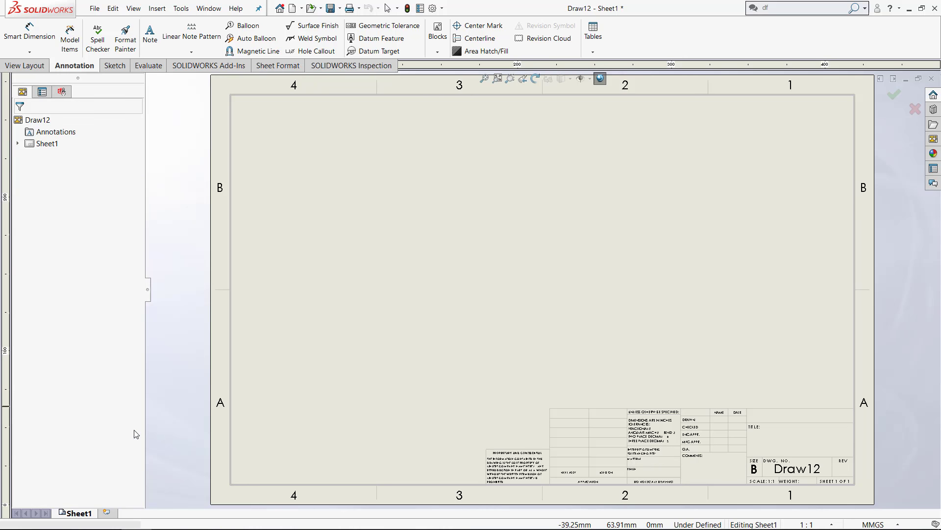
{"action": "left_click", "coordinate": [108, 513]}
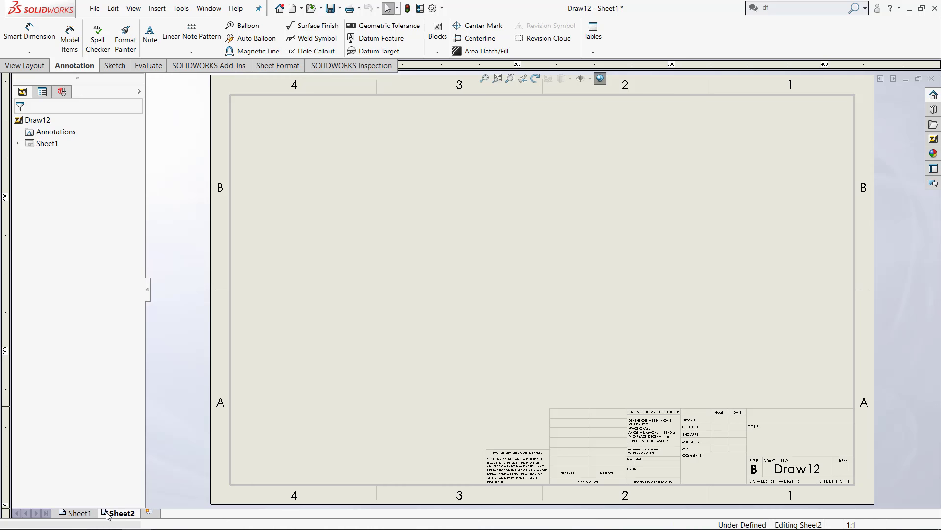
{"action": "left_click", "coordinate": [148, 513]}
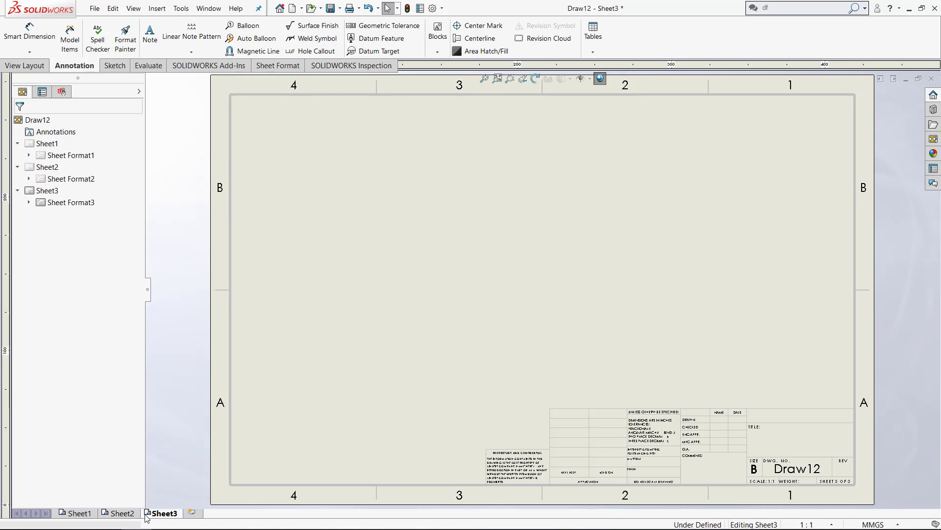
{"action": "right_click", "coordinate": [131, 513]}
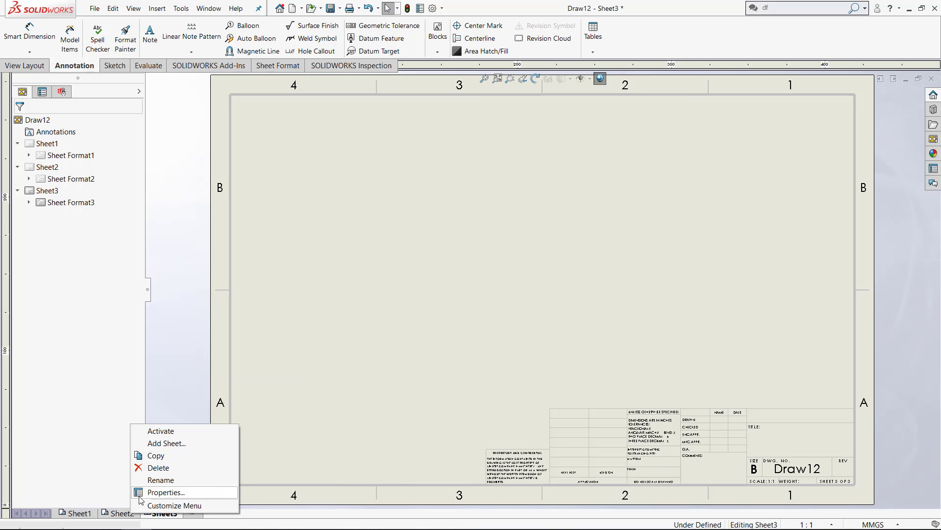
{"action": "left_click", "coordinate": [141, 493]}
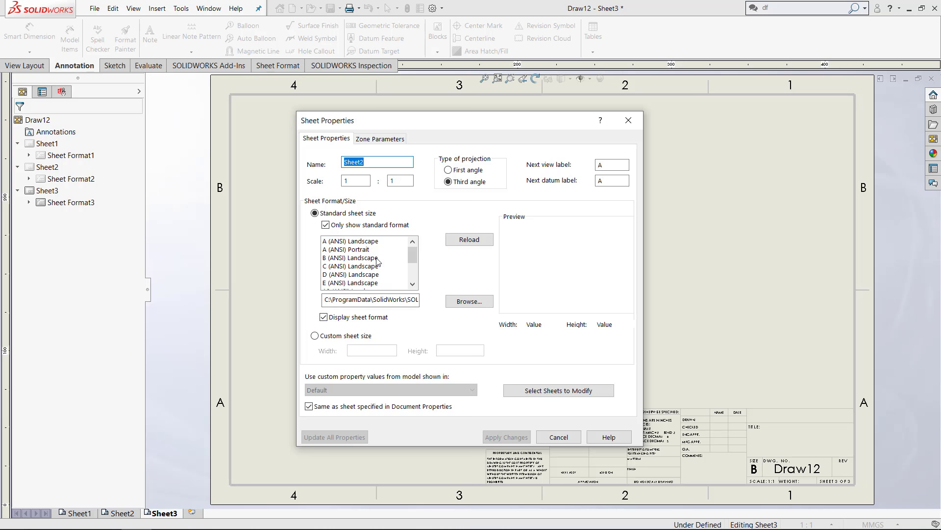
- Select both Sheet2 and Sheet3 as the sheets to modify
{"action": "left_click", "coordinate": [530, 394]}
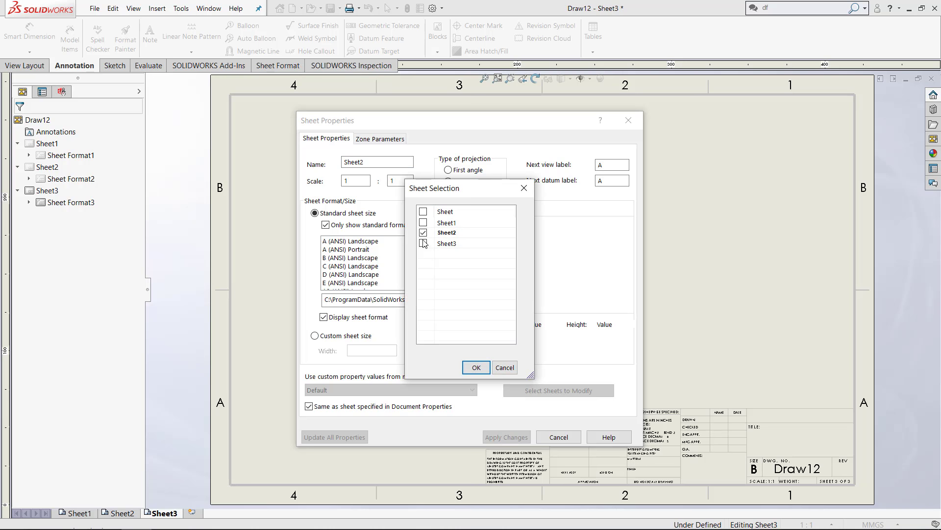
{"action": "left_click", "coordinate": [424, 243]}
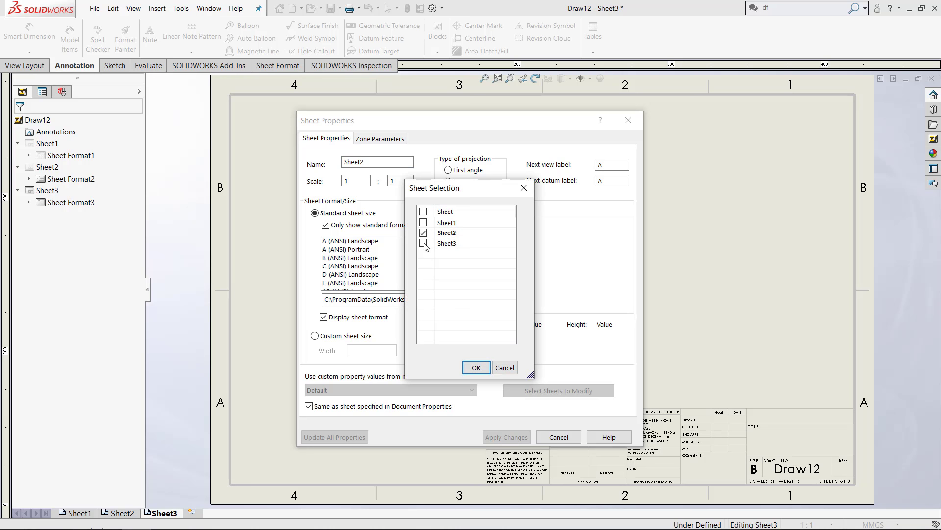
{"action": "left_click", "coordinate": [474, 368]}
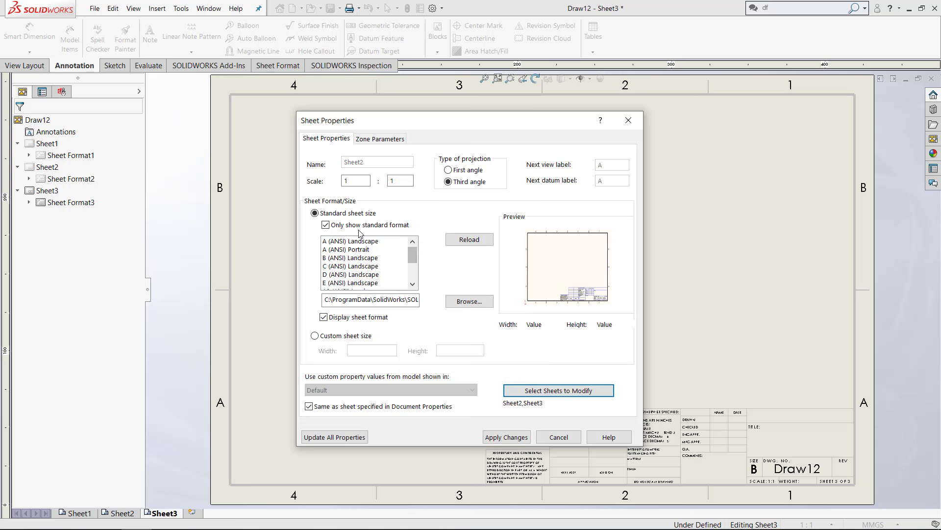
- Show non-standard formats and apply 'b - landscape multiple pages' to both sheets
{"action": "scroll", "coordinate": [414, 260], "scroll_direction": "down", "scroll_amount": 1}
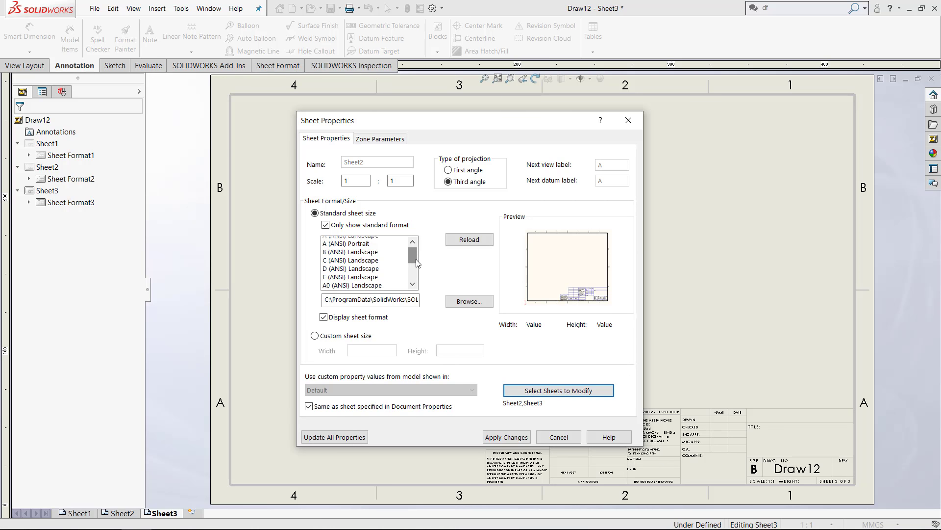
{"action": "scroll", "coordinate": [414, 259], "scroll_direction": "down", "scroll_amount": 2}
{"action": "scroll", "coordinate": [417, 252], "scroll_direction": "up", "scroll_amount": 3}
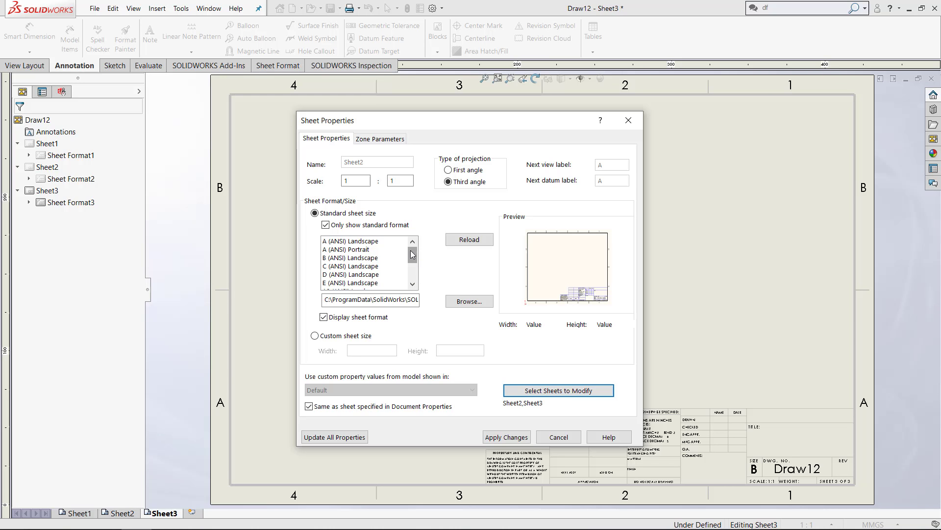
{"action": "left_click", "coordinate": [326, 225]}
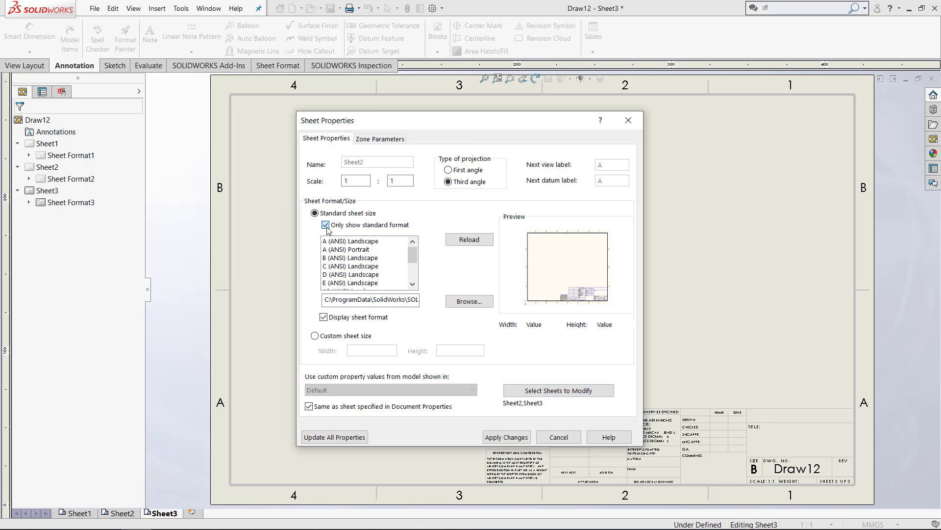
{"action": "left_click", "coordinate": [327, 226]}
{"action": "left_click_drag", "start_coordinate": [413, 258], "coordinate": [412, 276]}
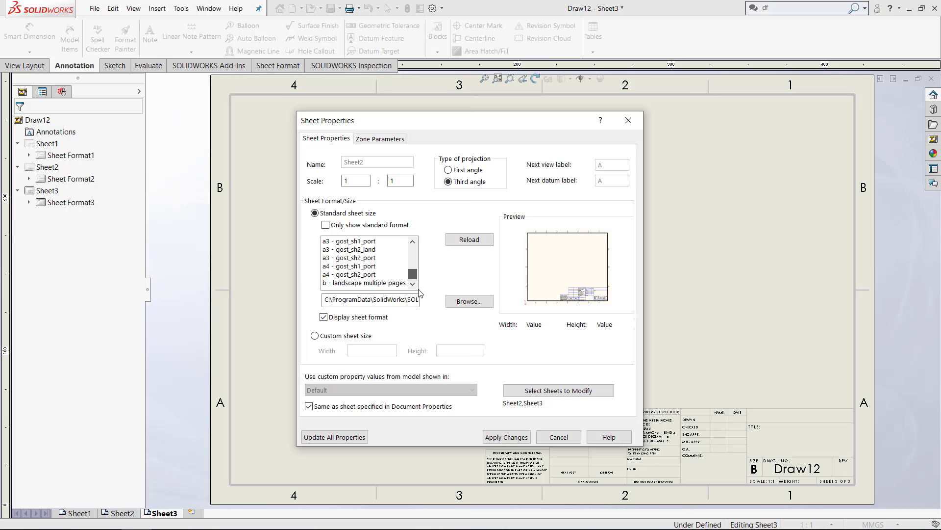
{"action": "left_click", "coordinate": [335, 284]}
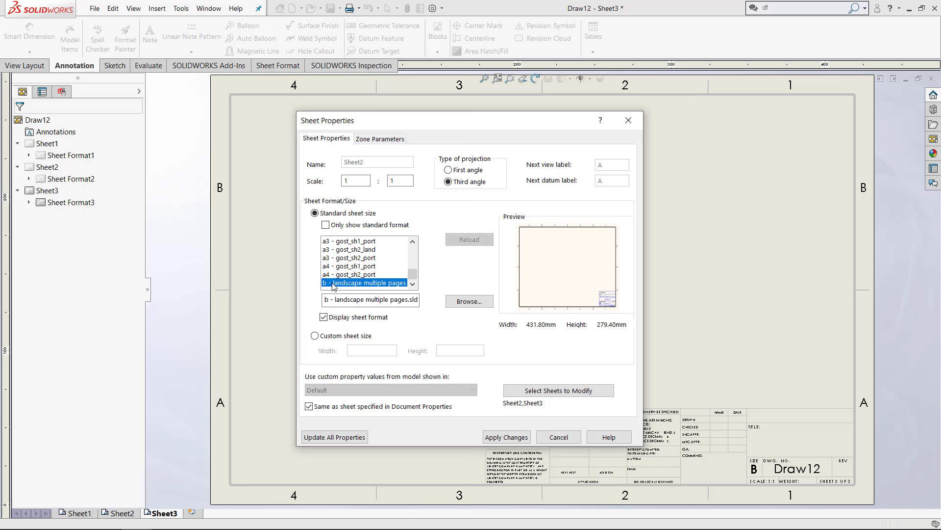
{"action": "left_click", "coordinate": [494, 437]}
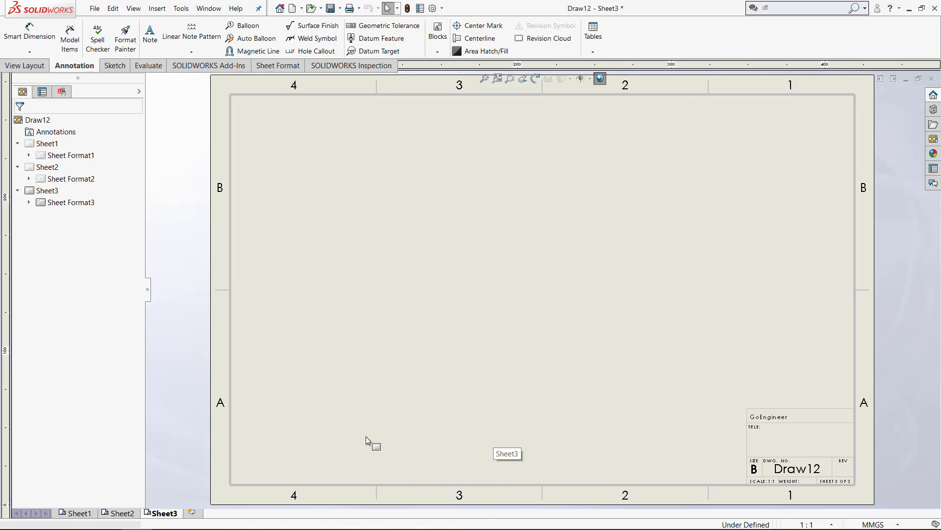
{"action": "left_click", "coordinate": [80, 512]}
{"action": "mouse_move", "coordinate": [107, 515]}
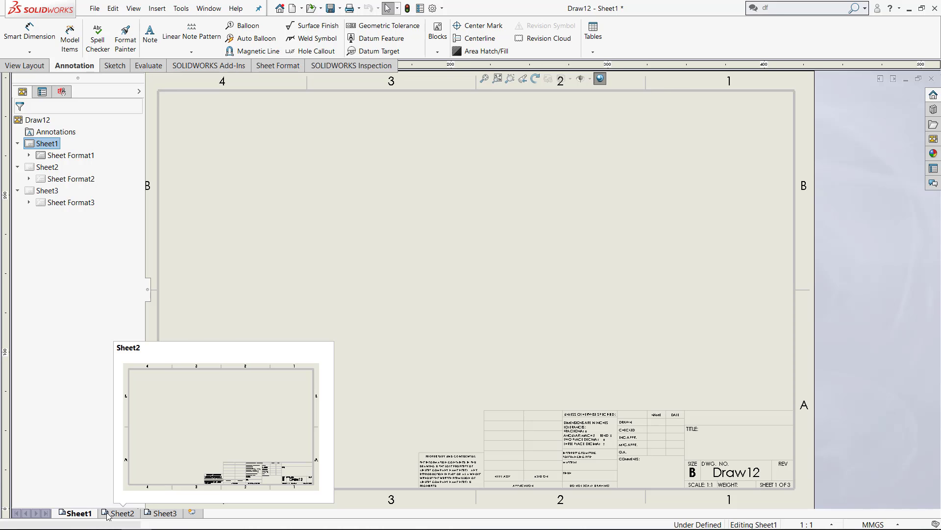
{"action": "left_click", "coordinate": [108, 514]}
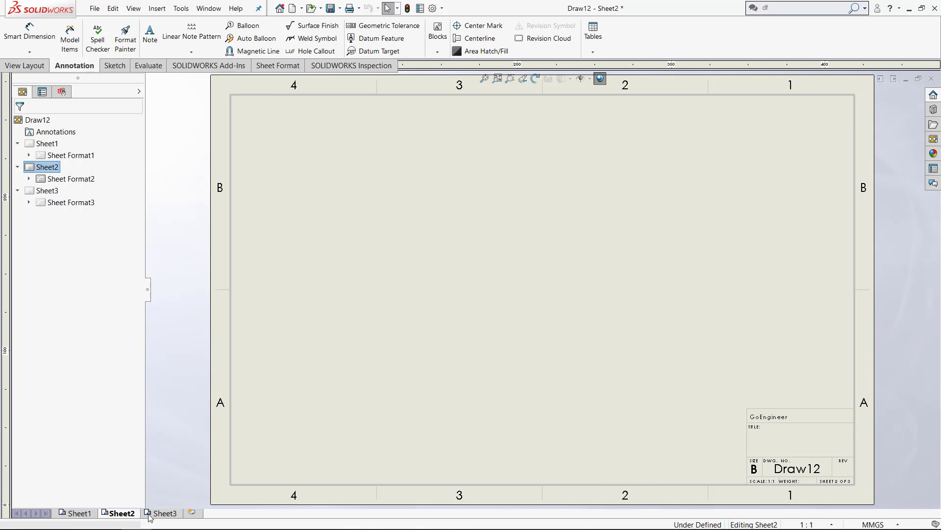
{"action": "left_click", "coordinate": [162, 513]}
{"action": "mouse_move", "coordinate": [149, 518]}
{"action": "left_mouse_down"}
{"action": "mouse_move", "coordinate": [584, 487]}
{"action": "mouse_move", "coordinate": [701, 500]}
{"action": "left_mouse_up"}
{"action": "left_click_drag", "start_coordinate": [644, 461], "coordinate": [507, 394]}
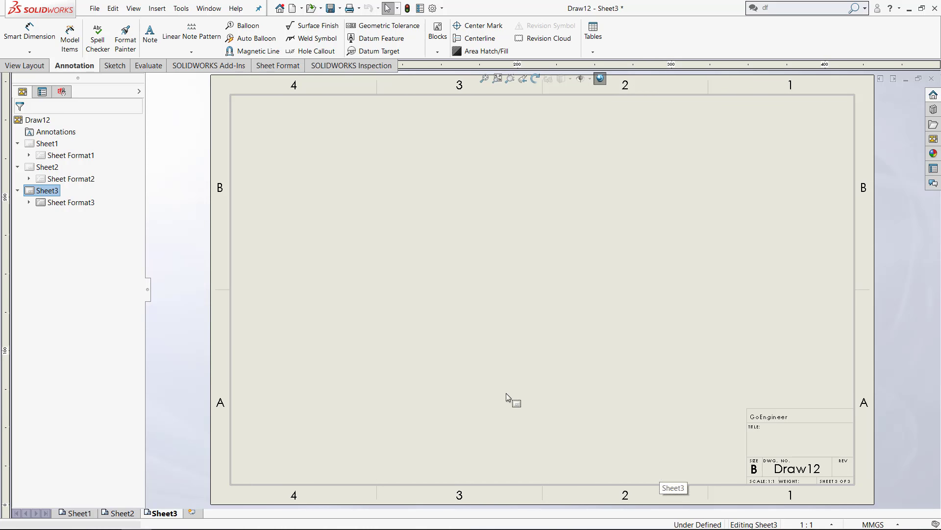